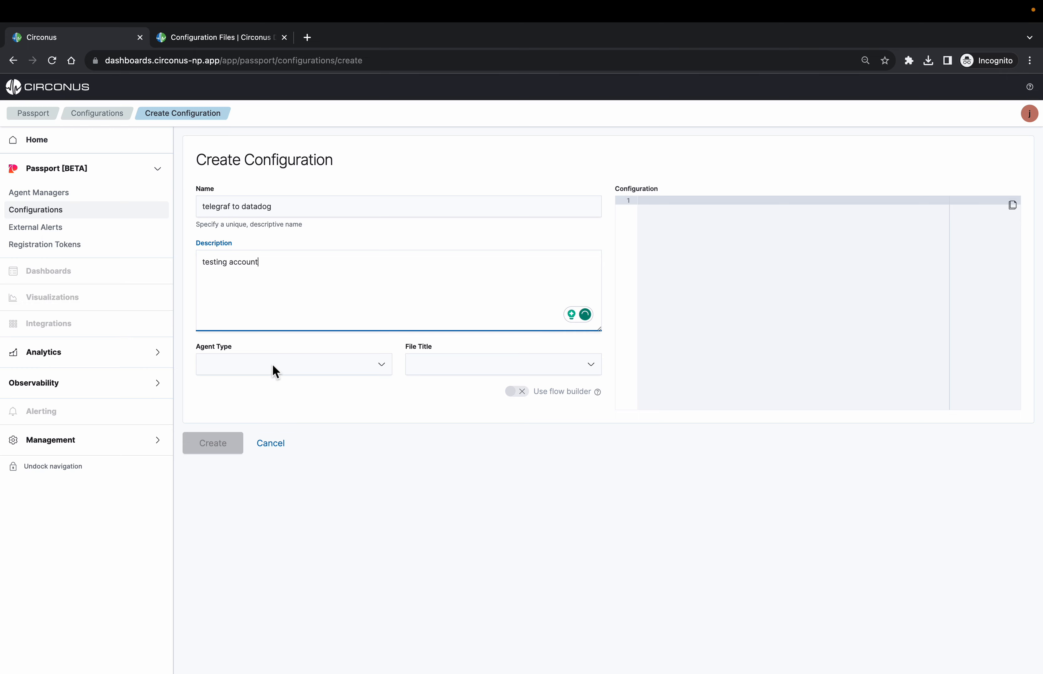
Set the agent type to telegraf, enable the flow builder and create the configuration
{"action": "left_click", "coordinate": [272, 367]}
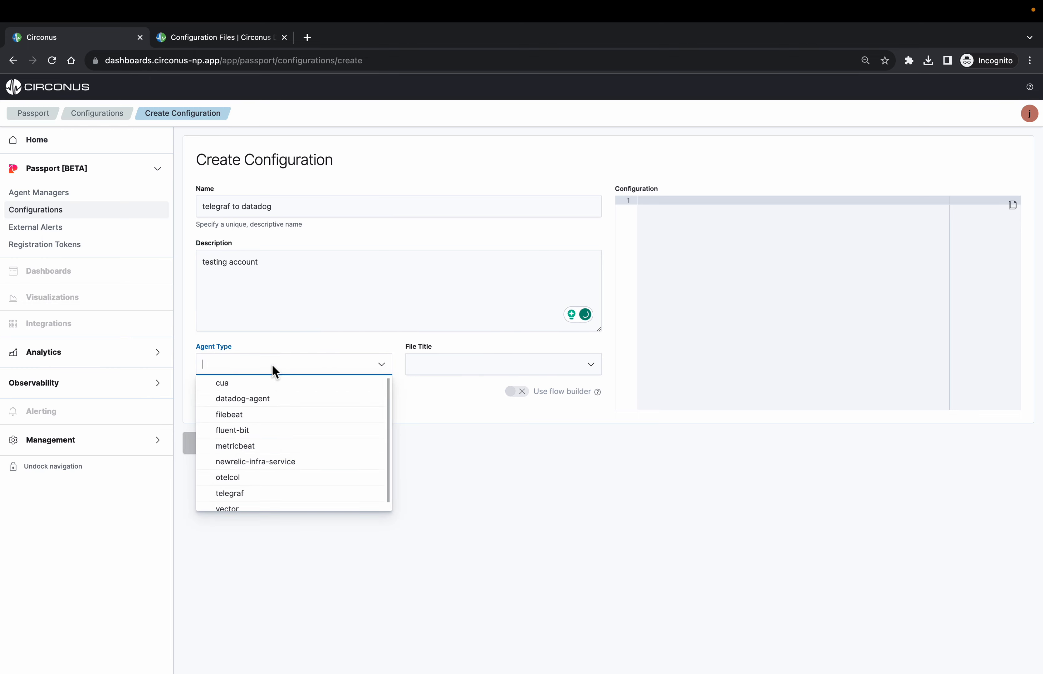
{"action": "left_click", "coordinate": [239, 497]}
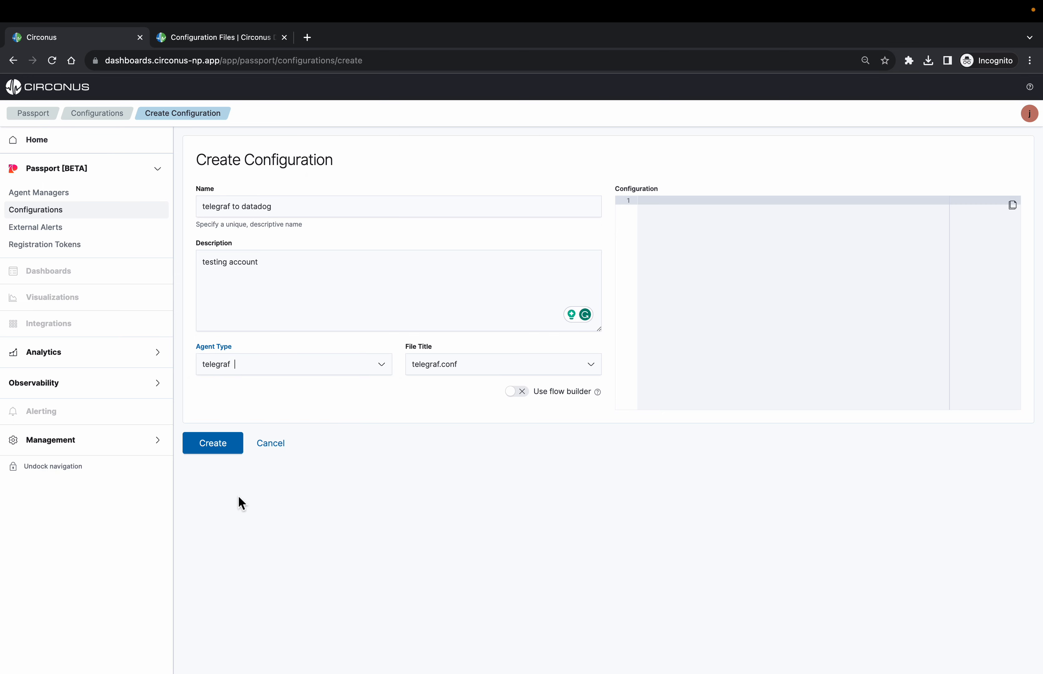
{"action": "left_click", "coordinate": [722, 298]}
{"action": "left_click", "coordinate": [517, 394]}
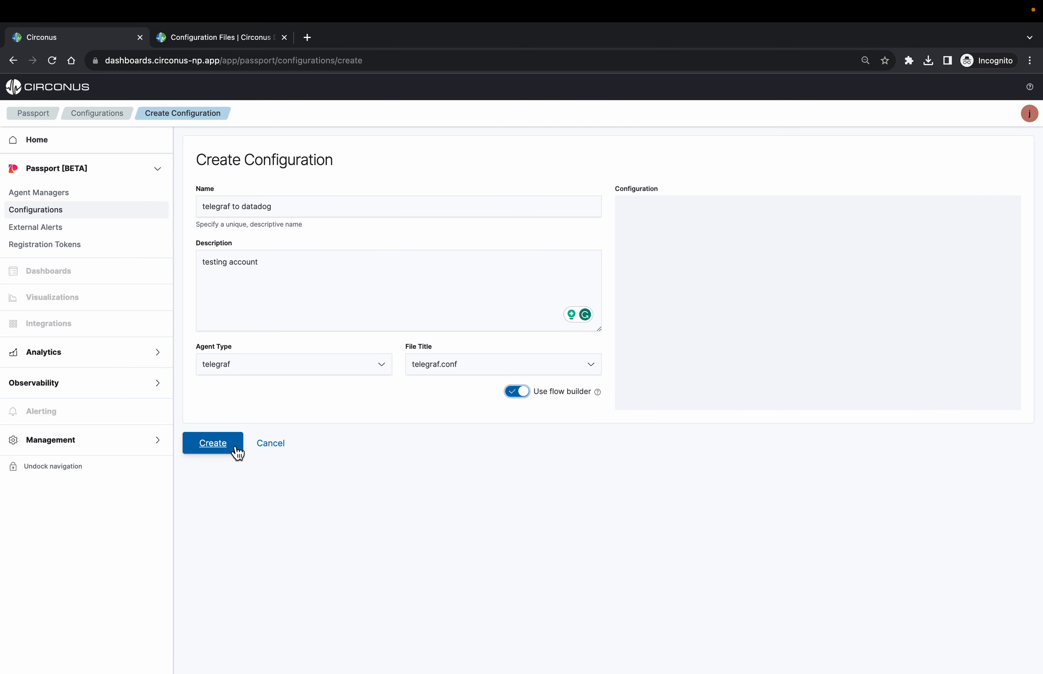
{"action": "left_click", "coordinate": [213, 443]}
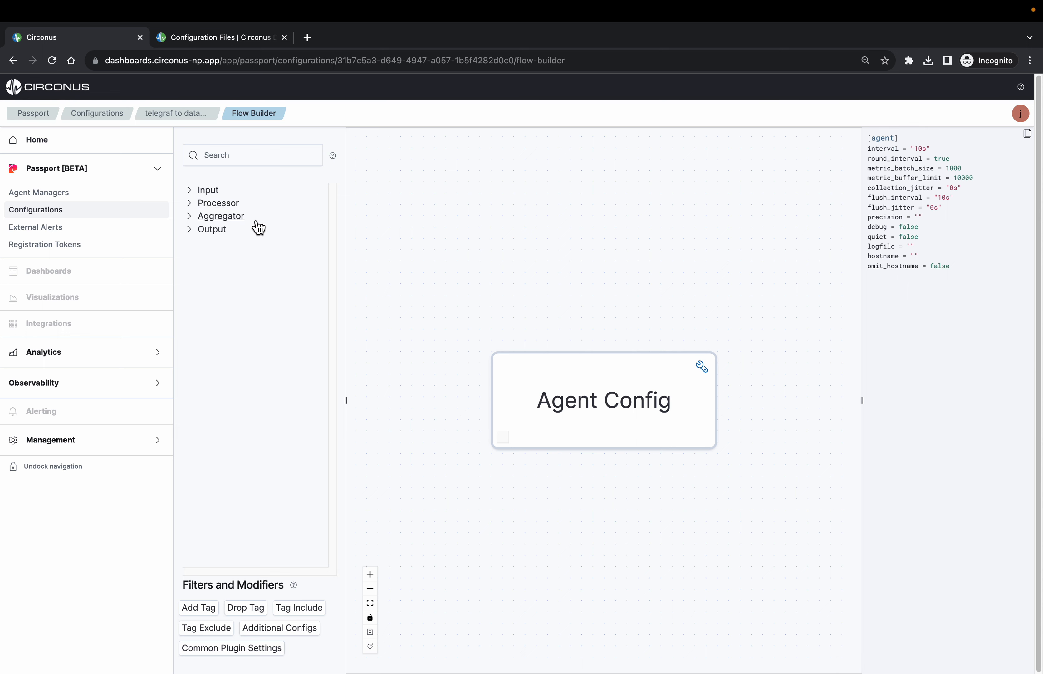
{"action": "left_click", "coordinate": [196, 232]}
{"action": "left_click", "coordinate": [197, 233]}
{"action": "mouse_move", "coordinate": [563, 476]}
{"action": "left_mouse_down"}
{"action": "mouse_move", "coordinate": [505, 419]}
{"action": "mouse_move", "coordinate": [553, 491]}
{"action": "mouse_move", "coordinate": [551, 480]}
{"action": "left_mouse_up"}
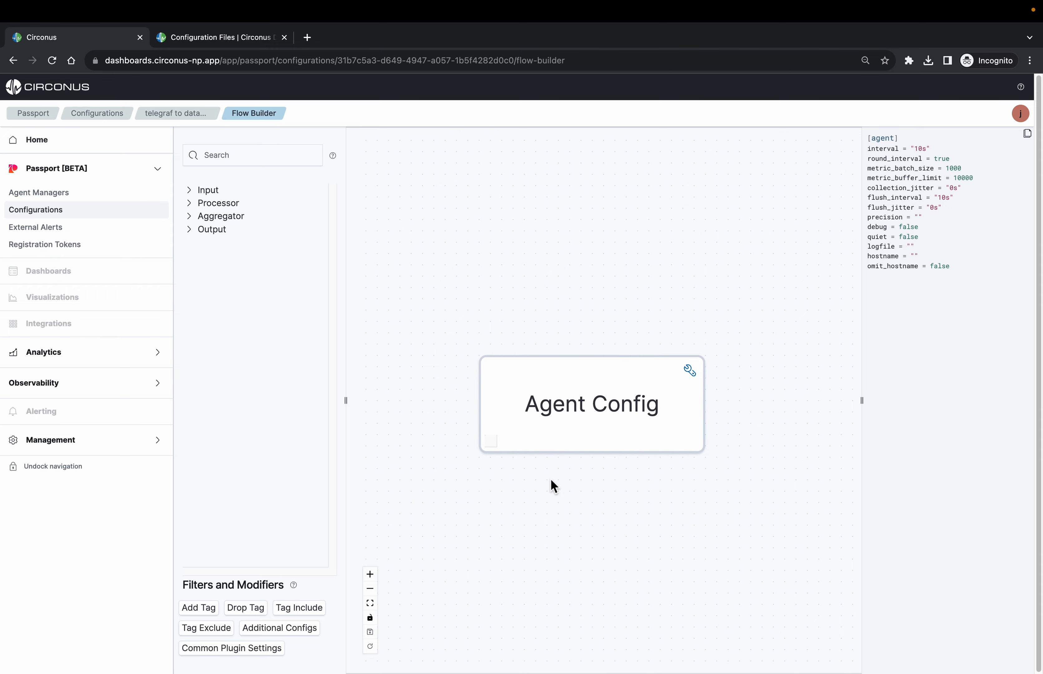
Set the Agent Config interval to 60s and save the agent settings
{"action": "left_click", "coordinate": [695, 376]}
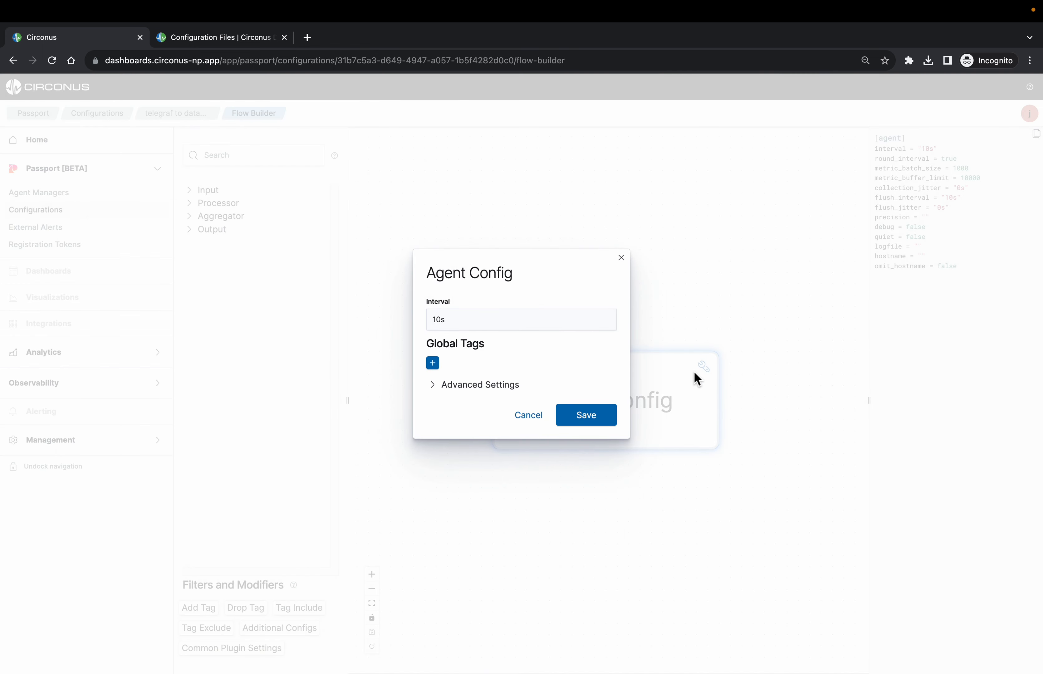
{"action": "left_click", "coordinate": [440, 321]}
{"action": "key", "text": "BackSpace"}
{"action": "type", "text": "6"}
{"action": "left_click", "coordinate": [436, 385]}
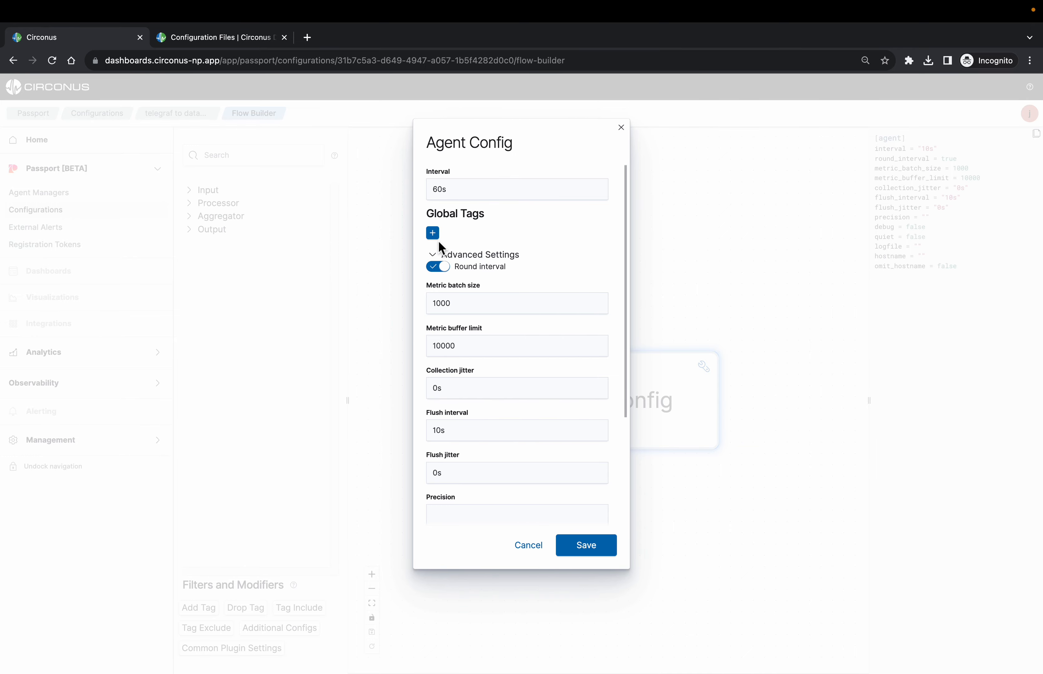
{"action": "left_click", "coordinate": [581, 548]}
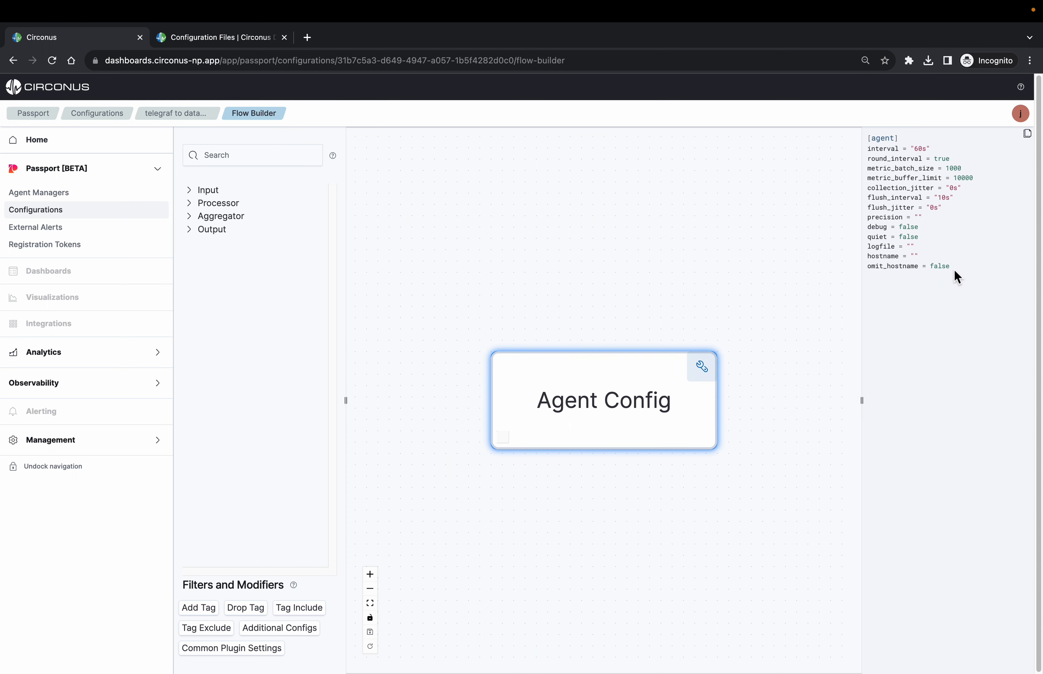
{"action": "left_click_drag", "start_coordinate": [954, 269], "coordinate": [869, 150]}
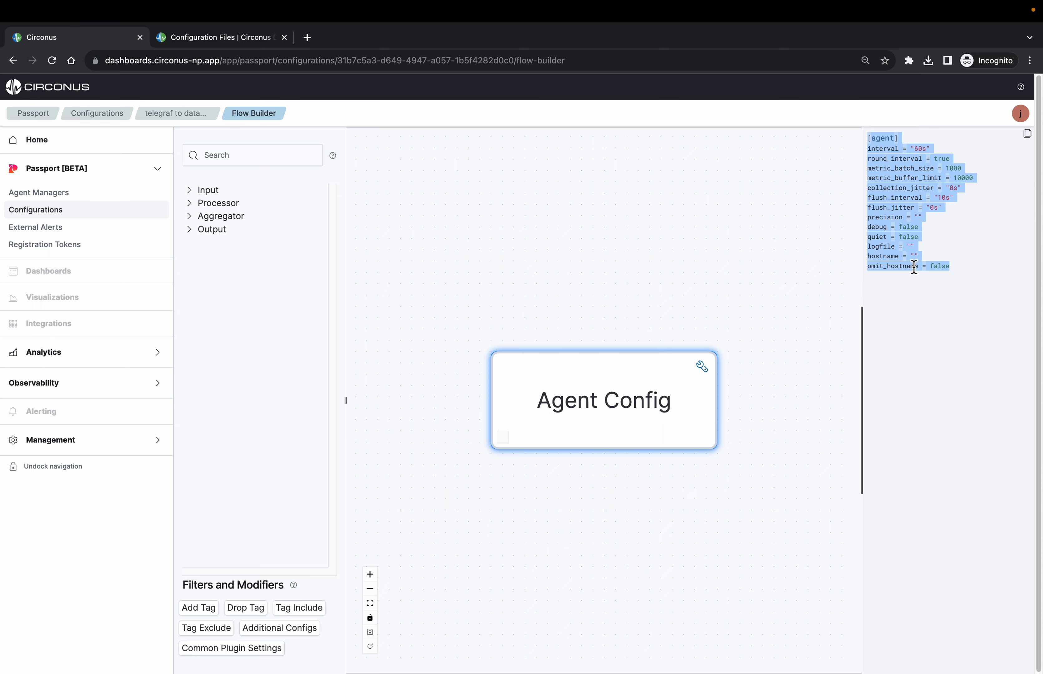
{"action": "left_click", "coordinate": [937, 325]}
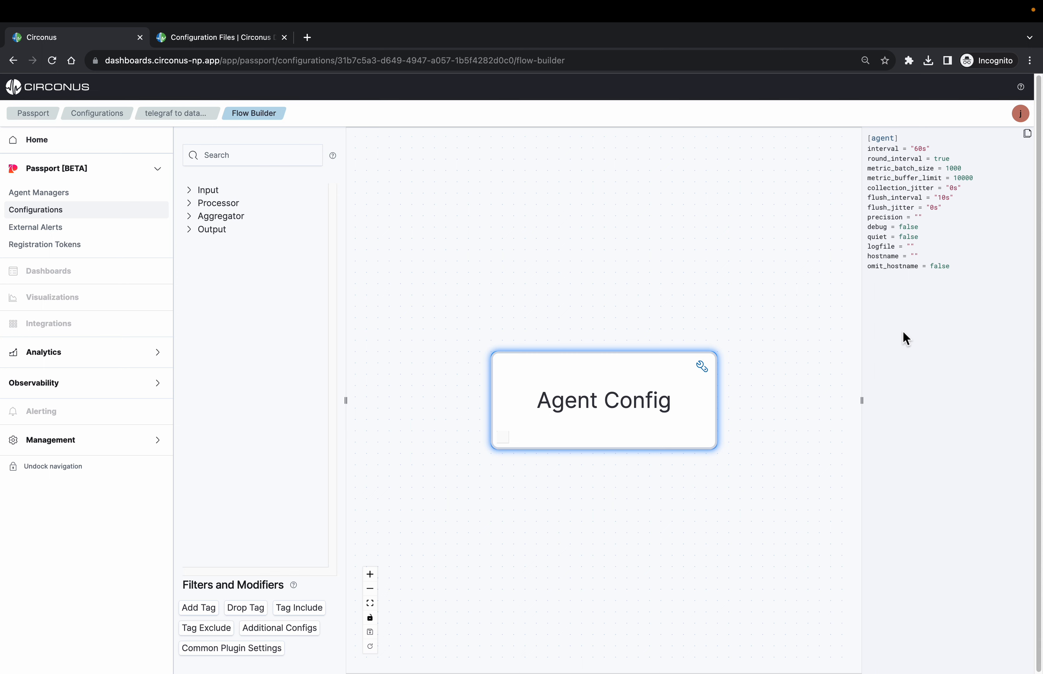
Add a CPU input to the Agent Config node with Per CPU reporting enabled
{"action": "left_click", "coordinate": [196, 193]}
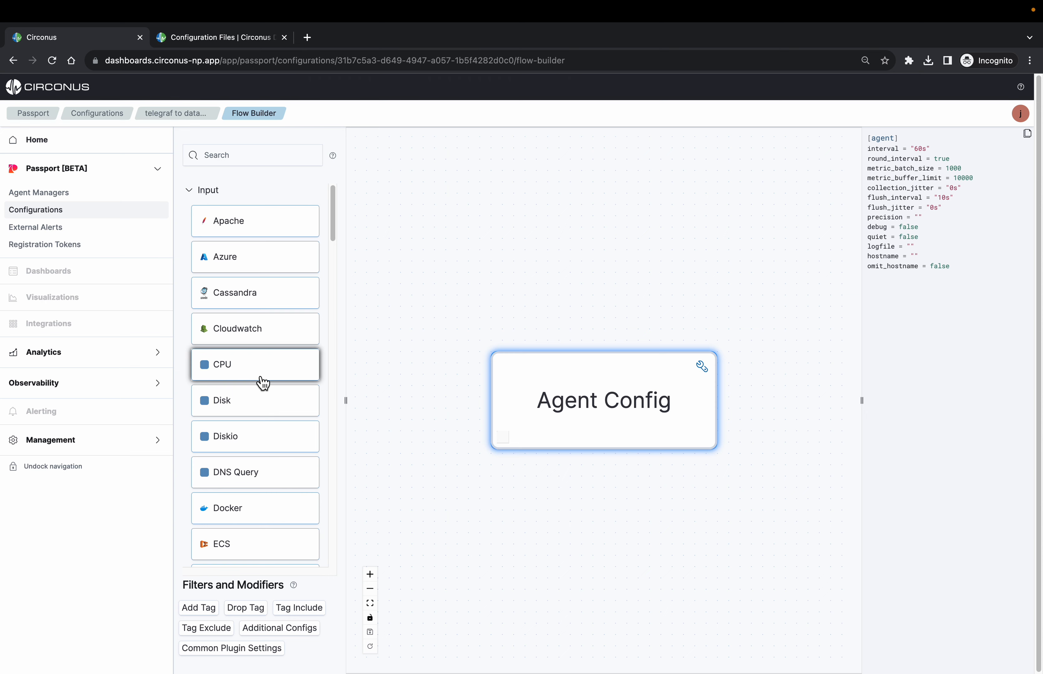
{"action": "left_click_drag", "start_coordinate": [263, 380], "coordinate": [563, 416]}
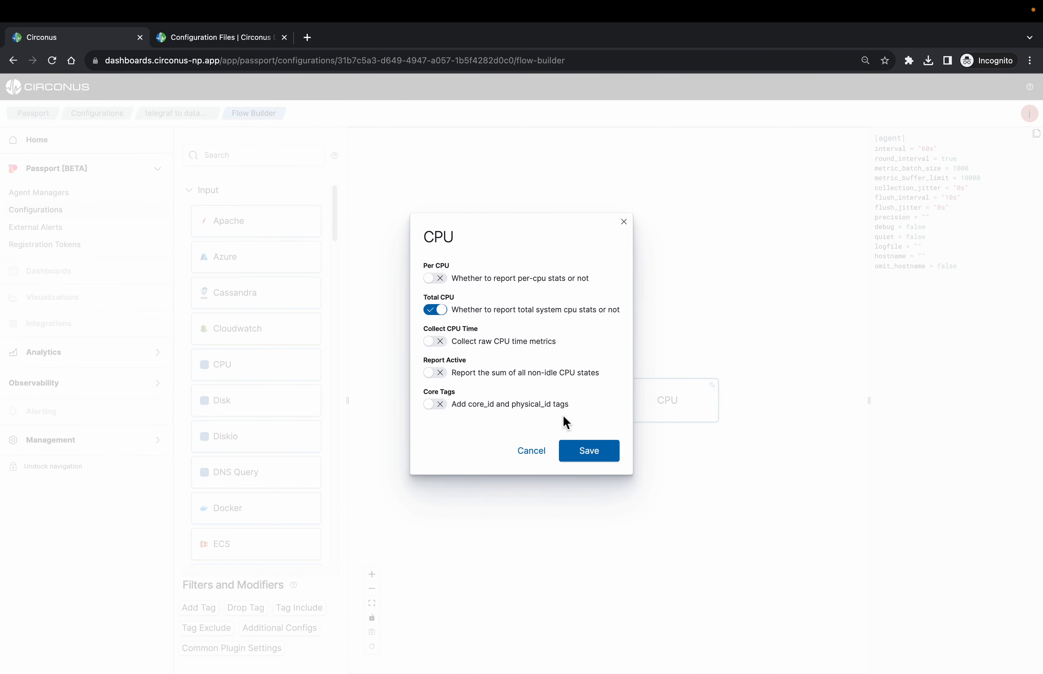
{"action": "left_click", "coordinate": [442, 281]}
{"action": "left_click", "coordinate": [586, 457]}
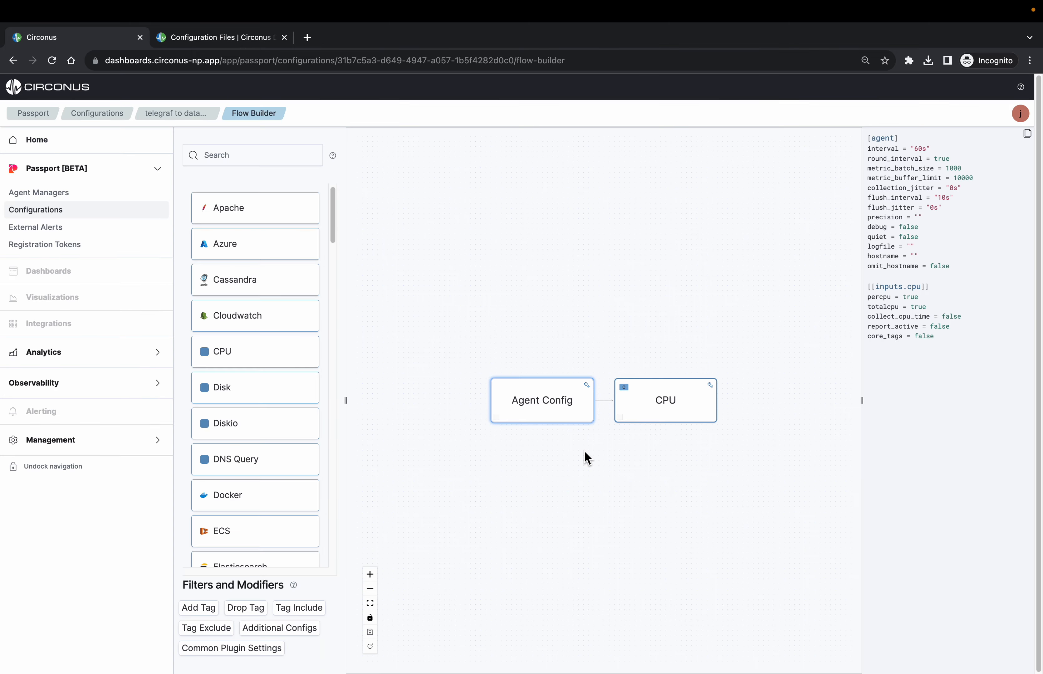
Add a Disk input to the Agent Config node, removing overlay from its ignored file systems
{"action": "left_click_drag", "start_coordinate": [214, 397], "coordinate": [537, 410]}
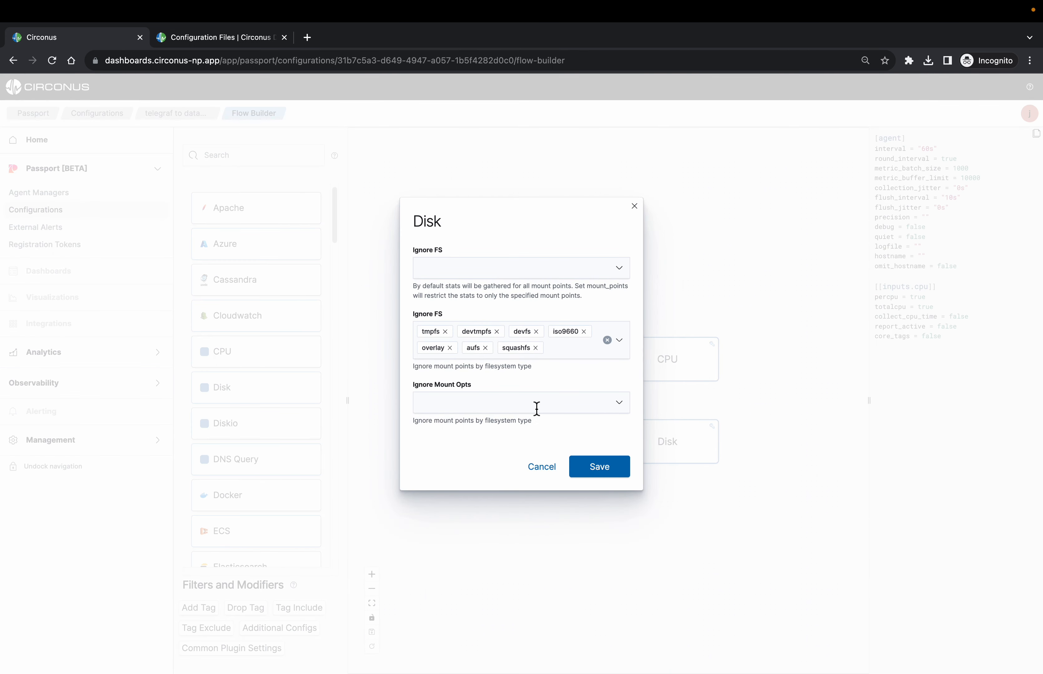
{"action": "left_click", "coordinate": [450, 348]}
{"action": "left_click", "coordinate": [576, 300]}
{"action": "left_click", "coordinate": [603, 471]}
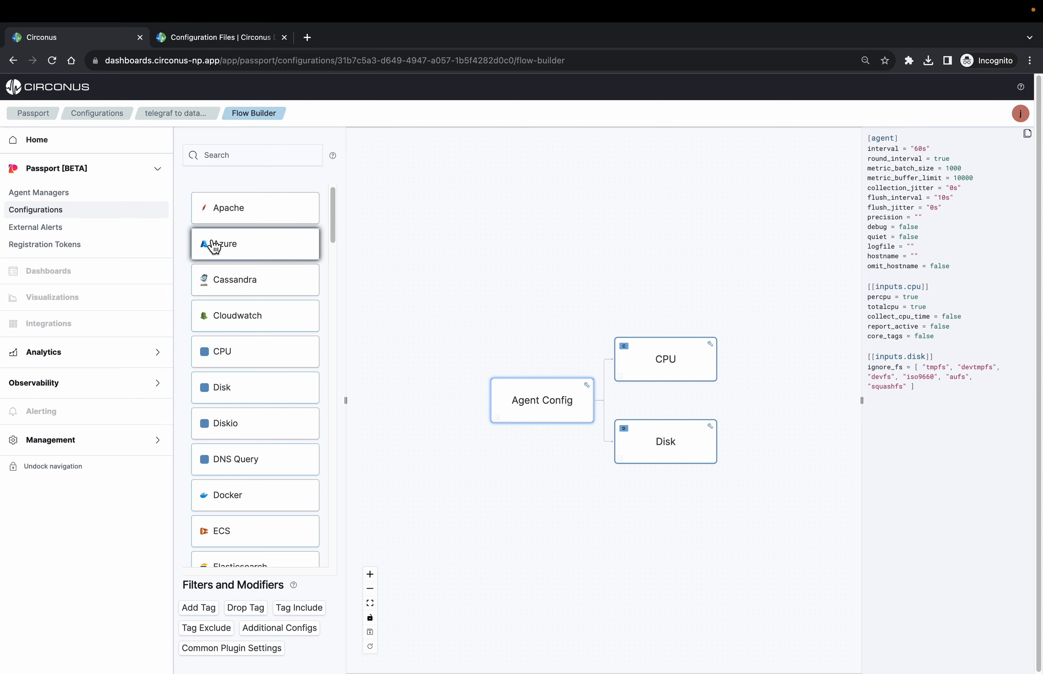
Attach a Datadog output to the CPU input, enter its API key and save the flow
{"action": "scroll", "coordinate": [219, 259], "scroll_direction": "up", "scroll_amount": 1}
{"action": "left_click", "coordinate": [198, 196]}
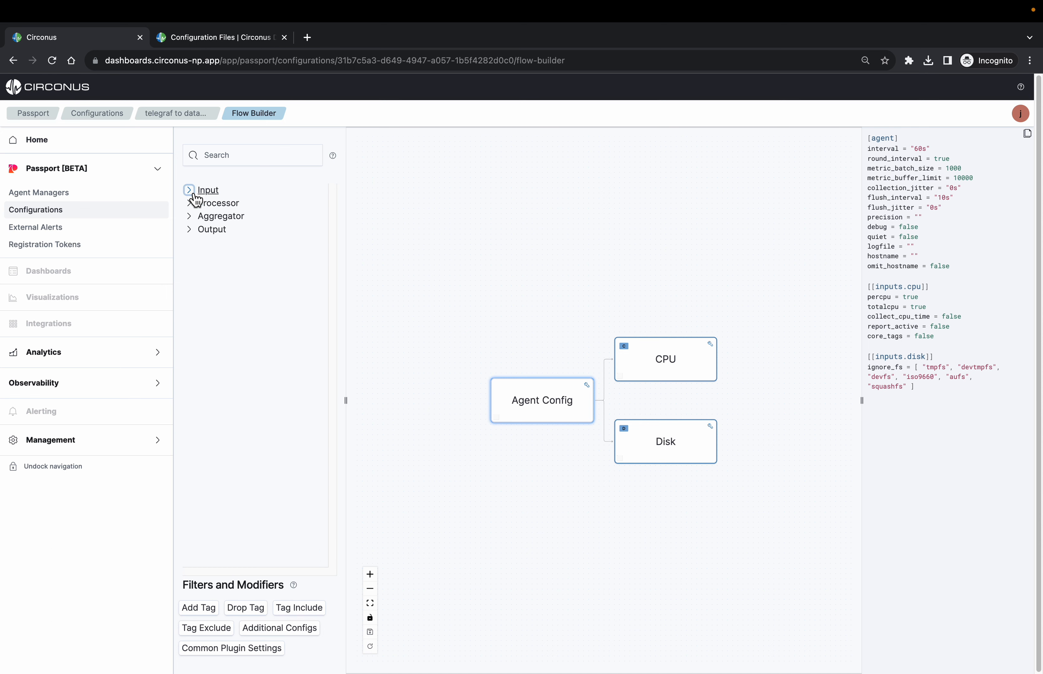
{"action": "left_click", "coordinate": [210, 235]}
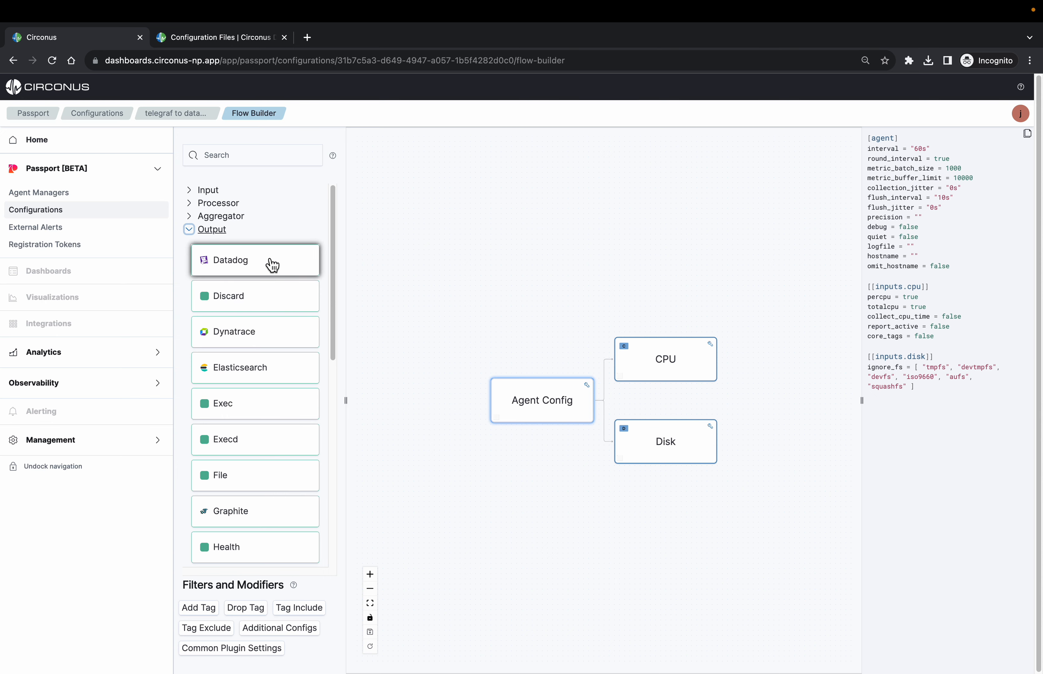
{"action": "left_click_drag", "start_coordinate": [273, 264], "coordinate": [709, 377]}
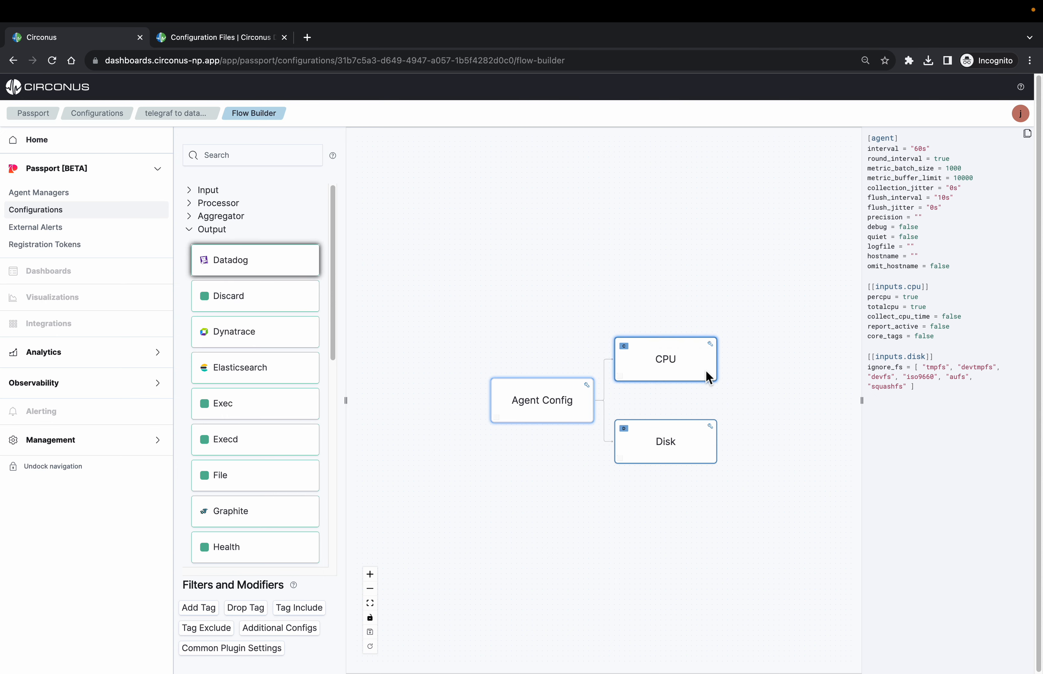
{"action": "left_click", "coordinate": [463, 329]}
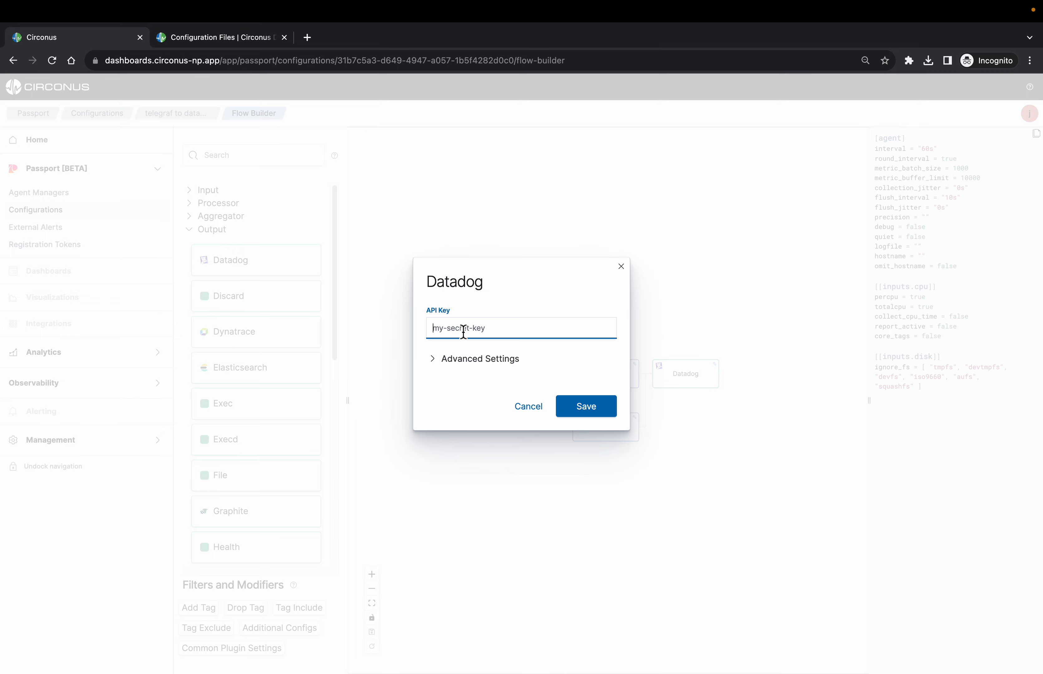
{"action": "type", "text": "111-111"}
{"action": "left_click", "coordinate": [449, 362]}
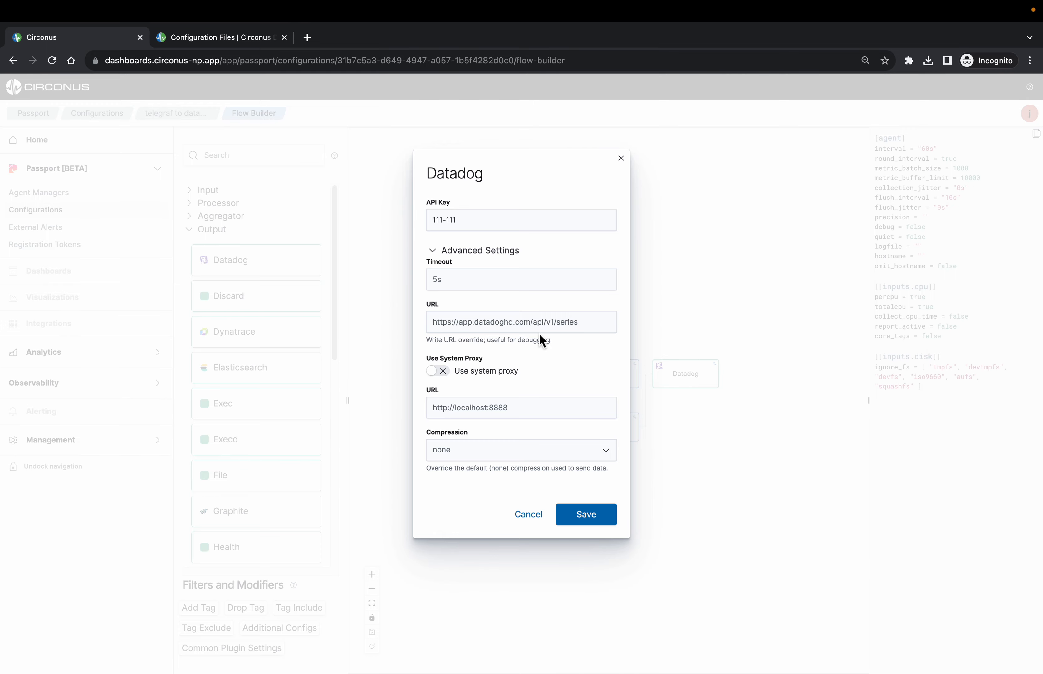
{"action": "left_click", "coordinate": [576, 515]}
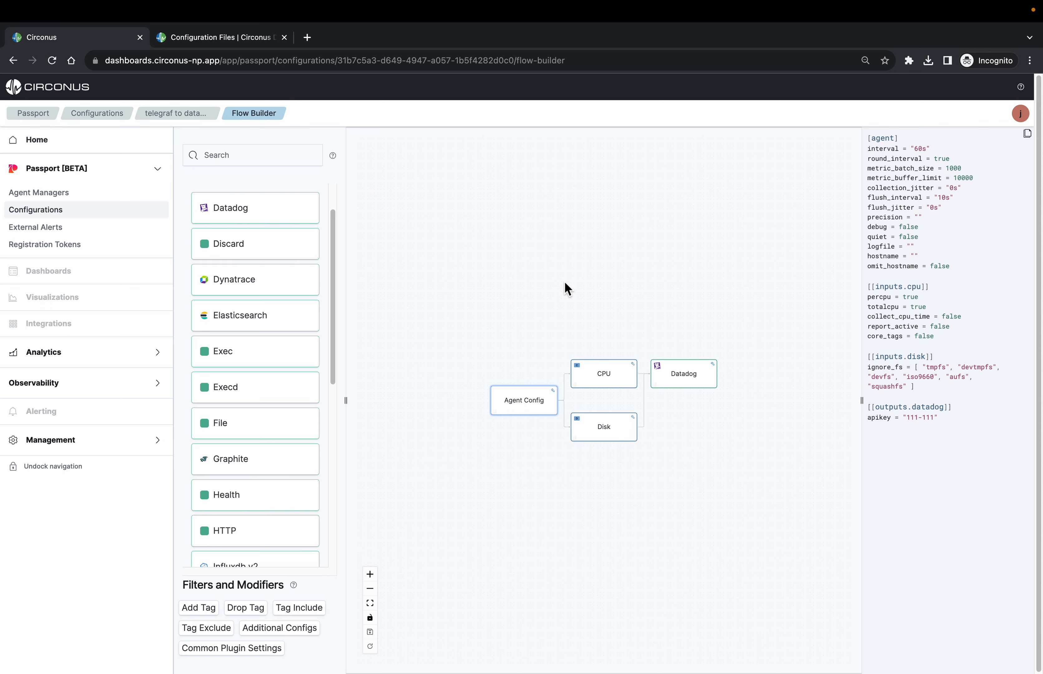
{"action": "left_click", "coordinate": [373, 638]}
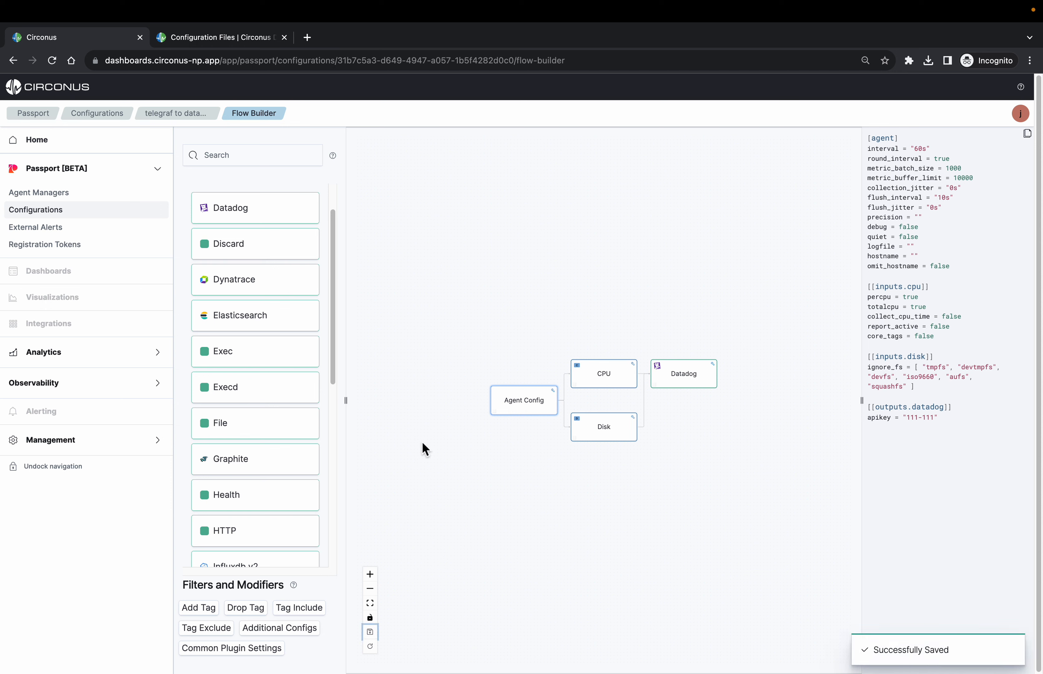
Add a Kernel input to the Agent Config node and save the flow
{"action": "scroll", "coordinate": [252, 411], "scroll_direction": "up", "scroll_amount": 2}
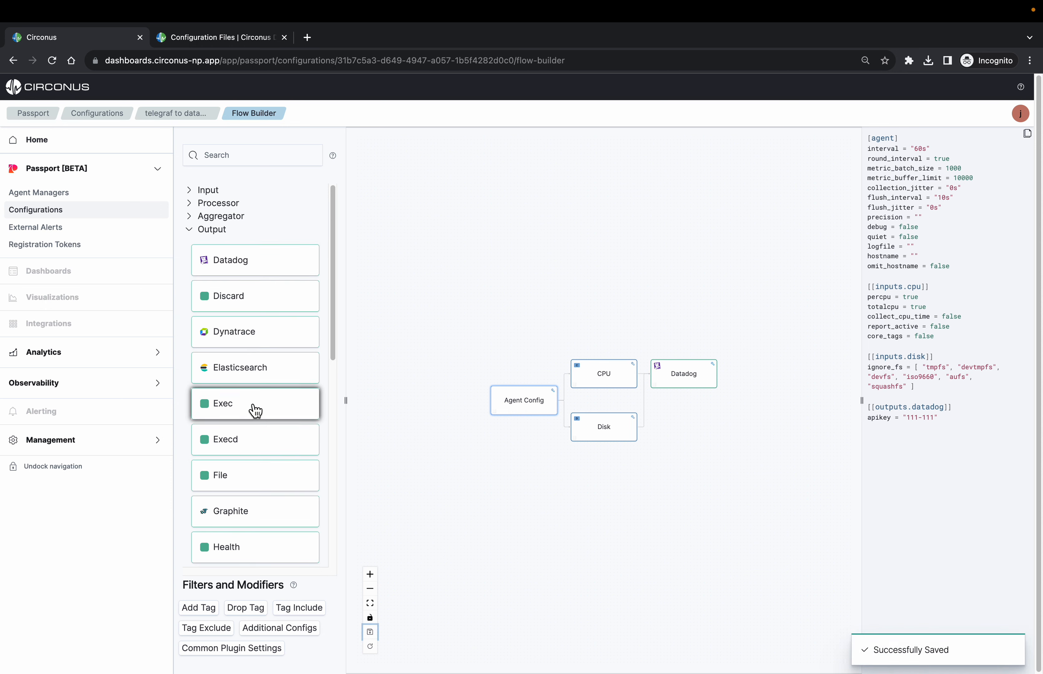
{"action": "left_click", "coordinate": [194, 232]}
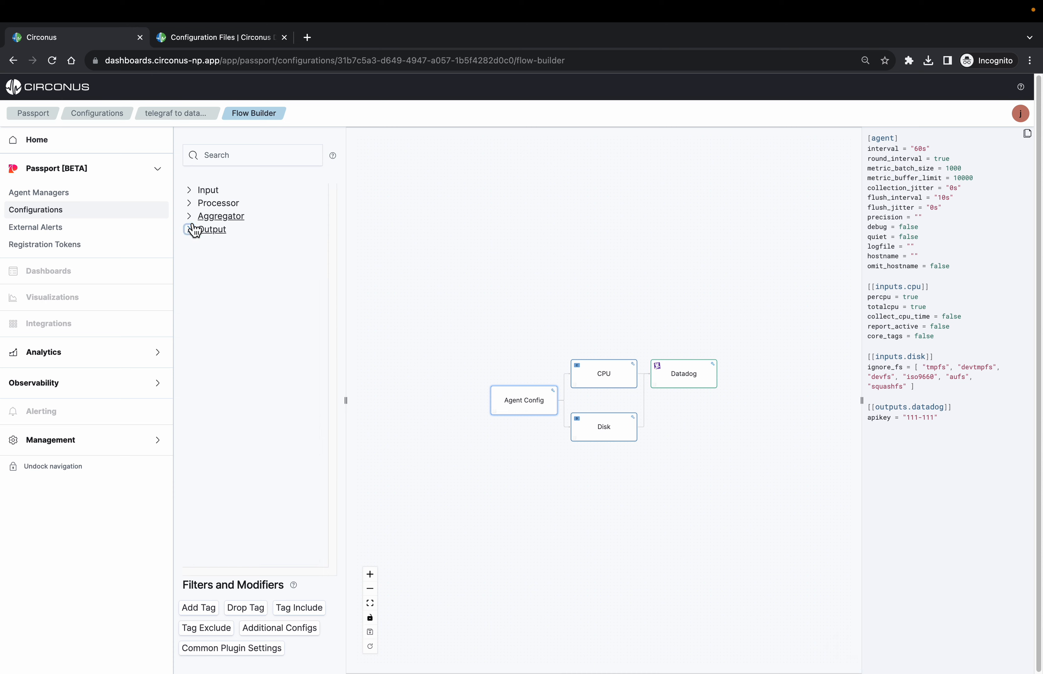
{"action": "left_click", "coordinate": [193, 192]}
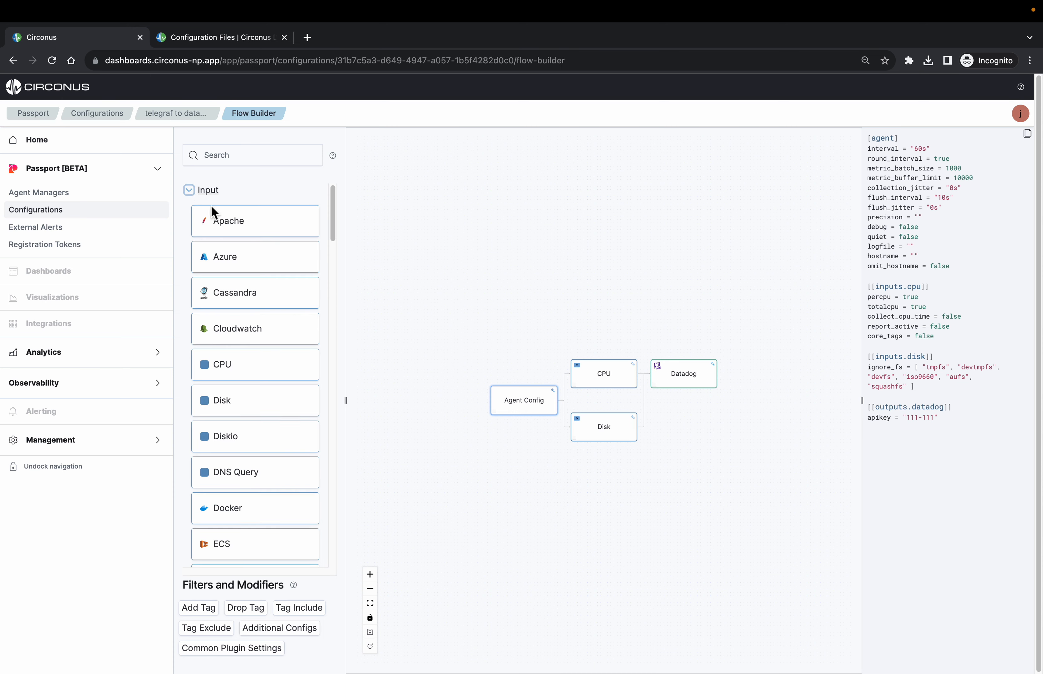
{"action": "scroll", "coordinate": [241, 473], "scroll_direction": "down", "scroll_amount": 10}
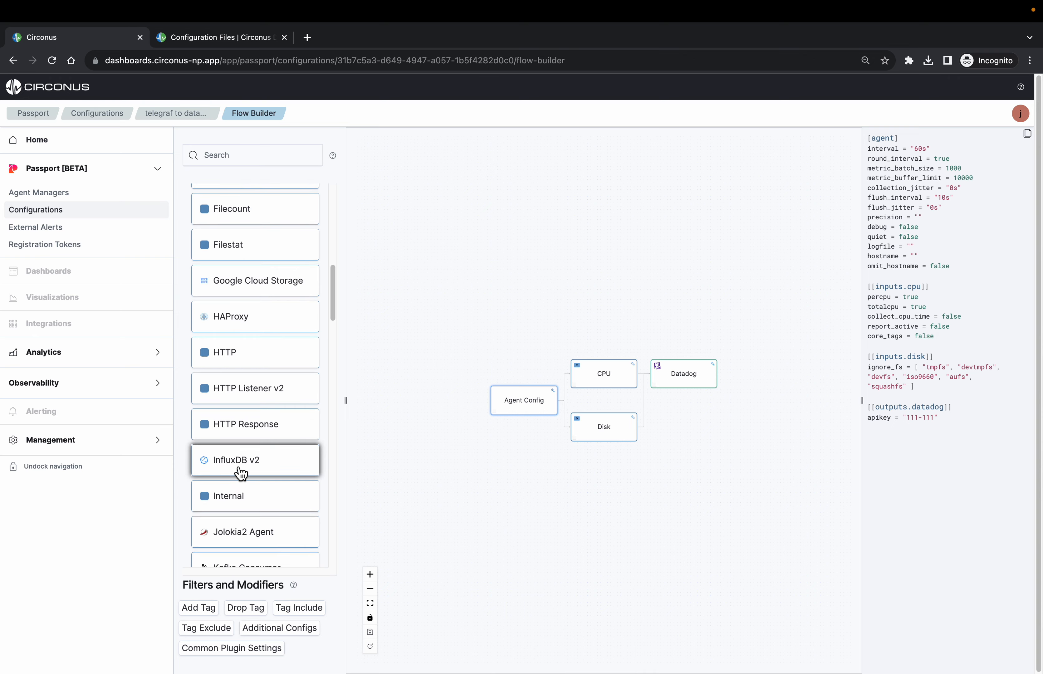
{"action": "scroll", "coordinate": [241, 473], "scroll_direction": "down", "scroll_amount": 5}
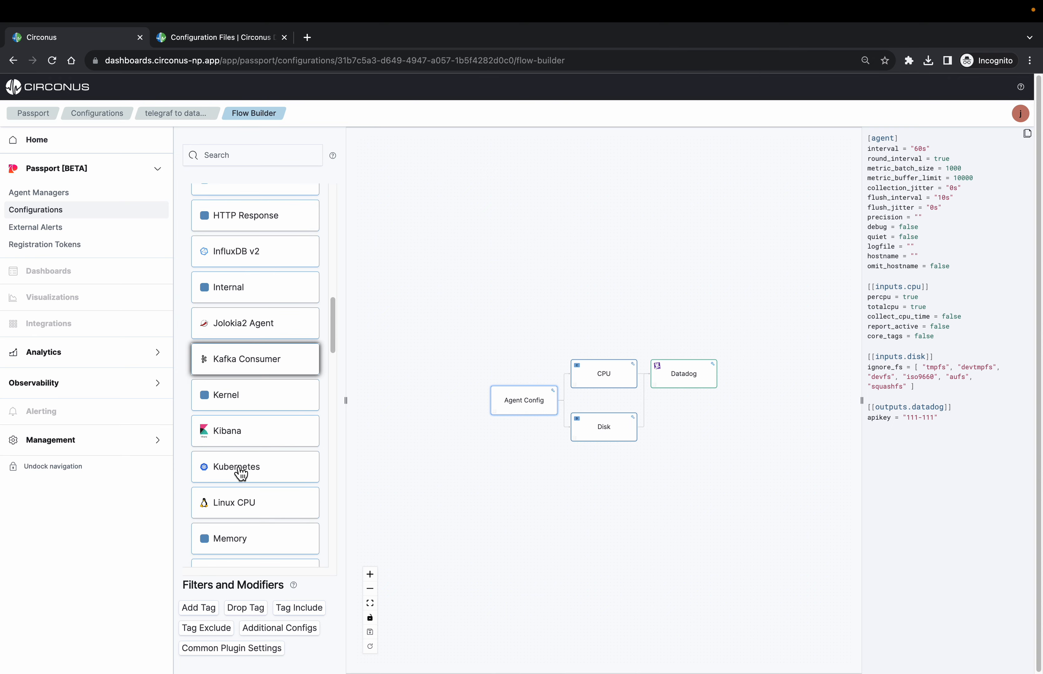
{"action": "left_click_drag", "start_coordinate": [242, 402], "coordinate": [530, 401]}
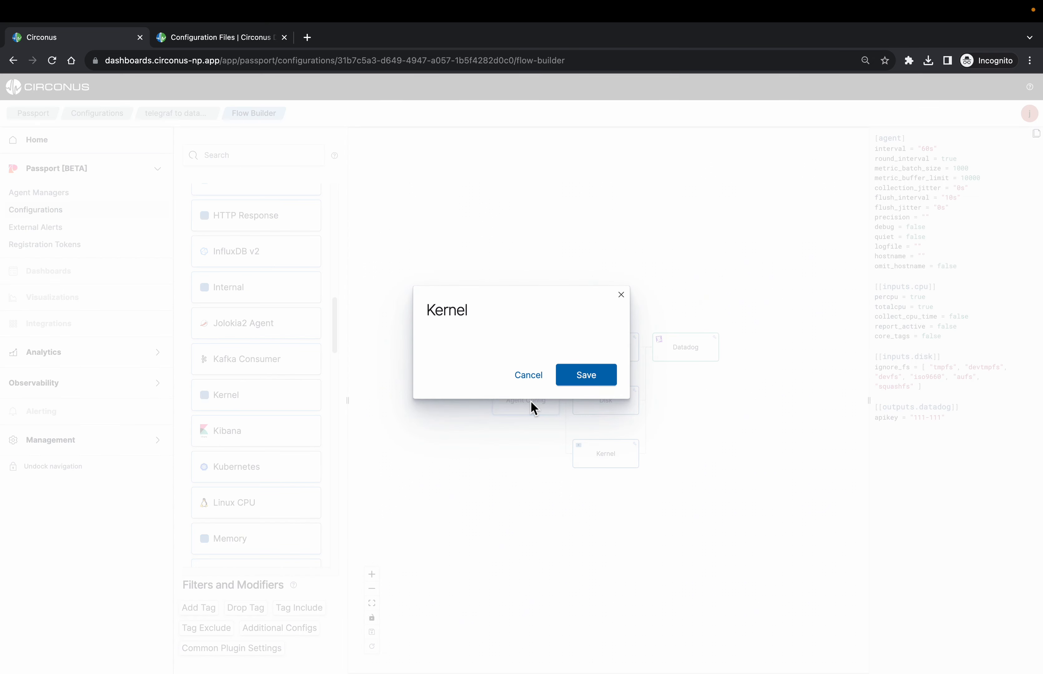
{"action": "left_click", "coordinate": [585, 376]}
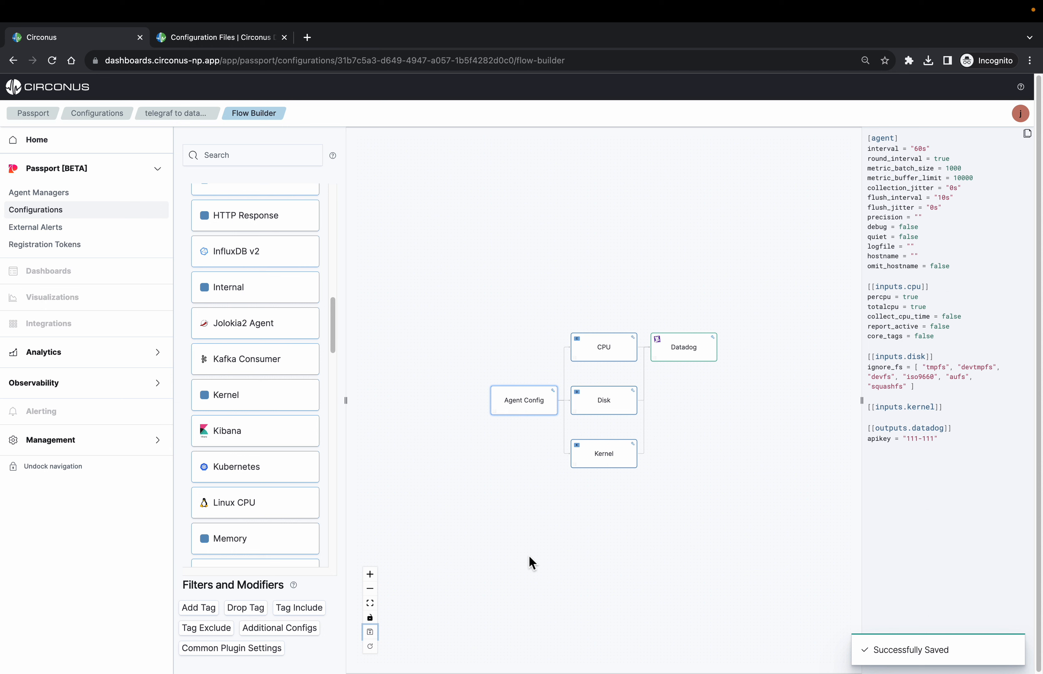
View the Sep 14, 2023 @ 10:44am version of the telegraf to datadog configuration
{"action": "left_click", "coordinate": [107, 116]}
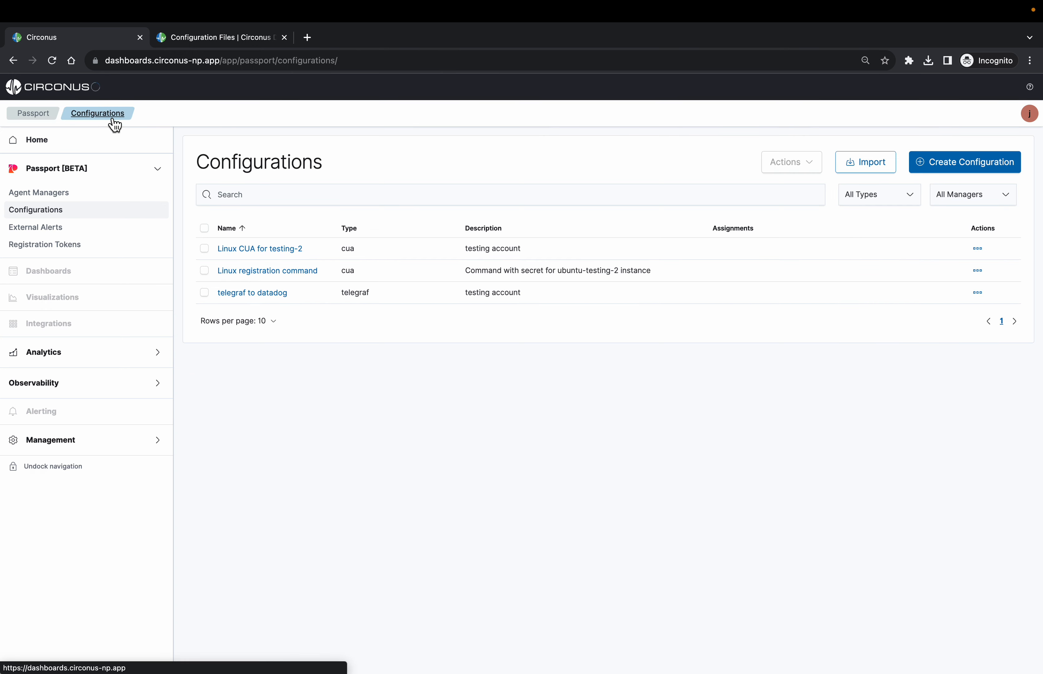
{"action": "left_click", "coordinate": [276, 301]}
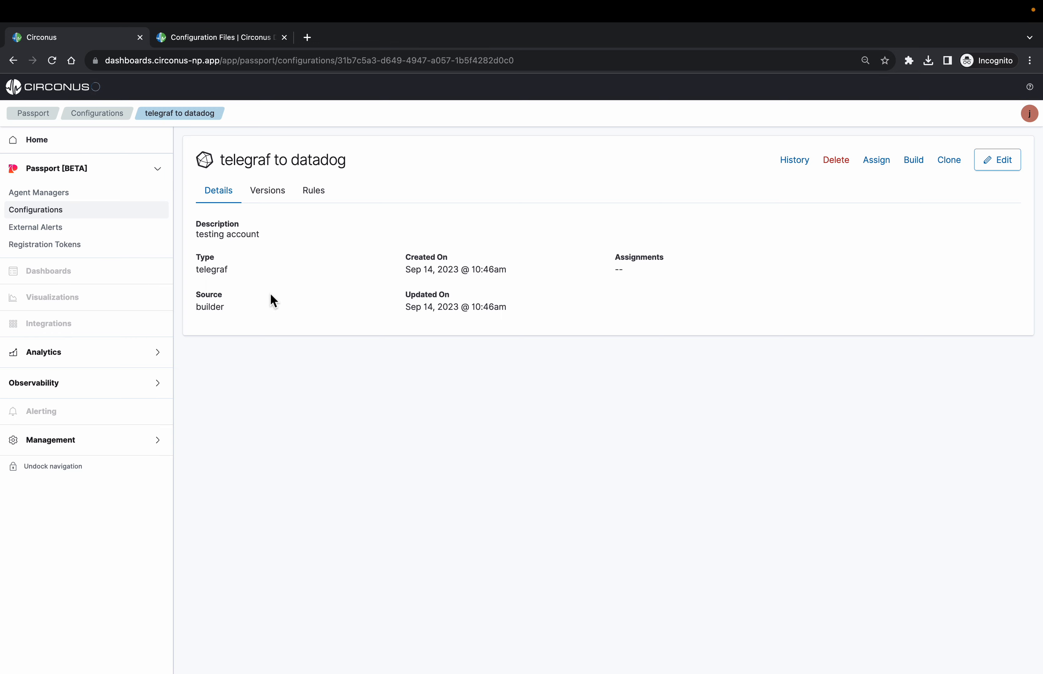
{"action": "left_click", "coordinate": [277, 193]}
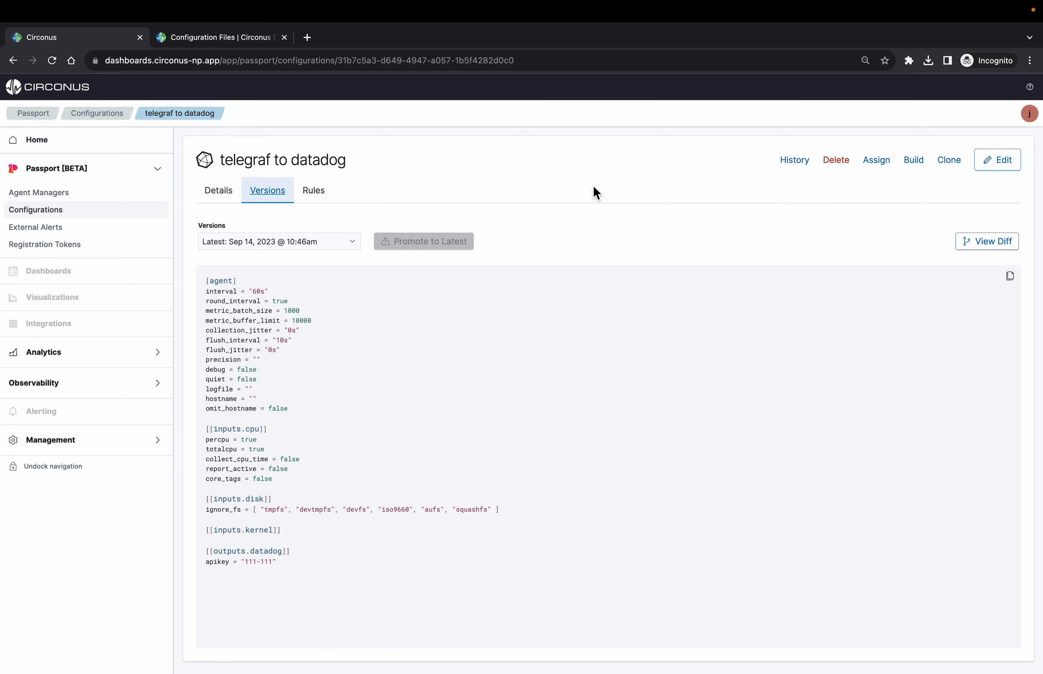
{"action": "left_click", "coordinate": [354, 248]}
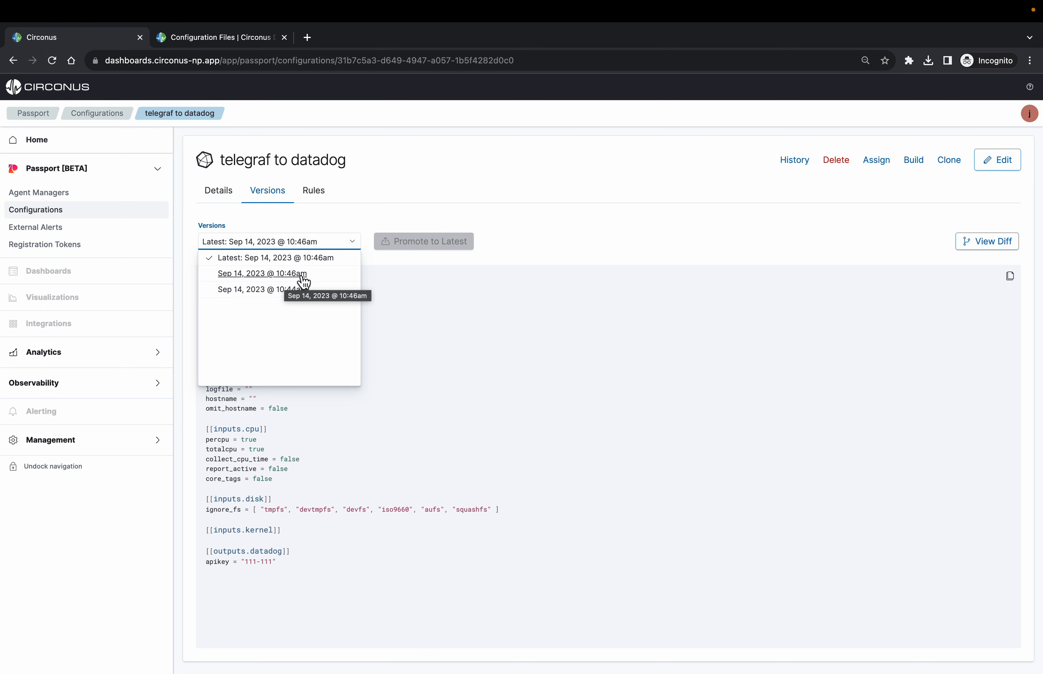
{"action": "left_click", "coordinate": [274, 290]}
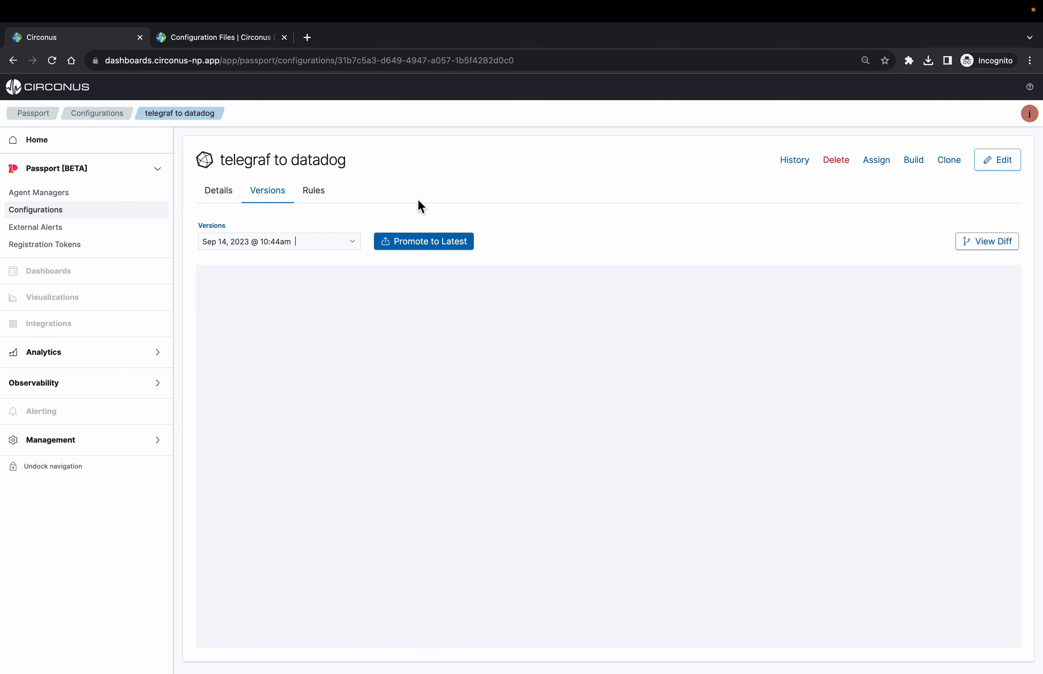
View the earlier Sep 14, 2023 @ 10:46am version of the configuration and return to the latest version
{"action": "left_click", "coordinate": [316, 241]}
{"action": "left_click", "coordinate": [307, 273]}
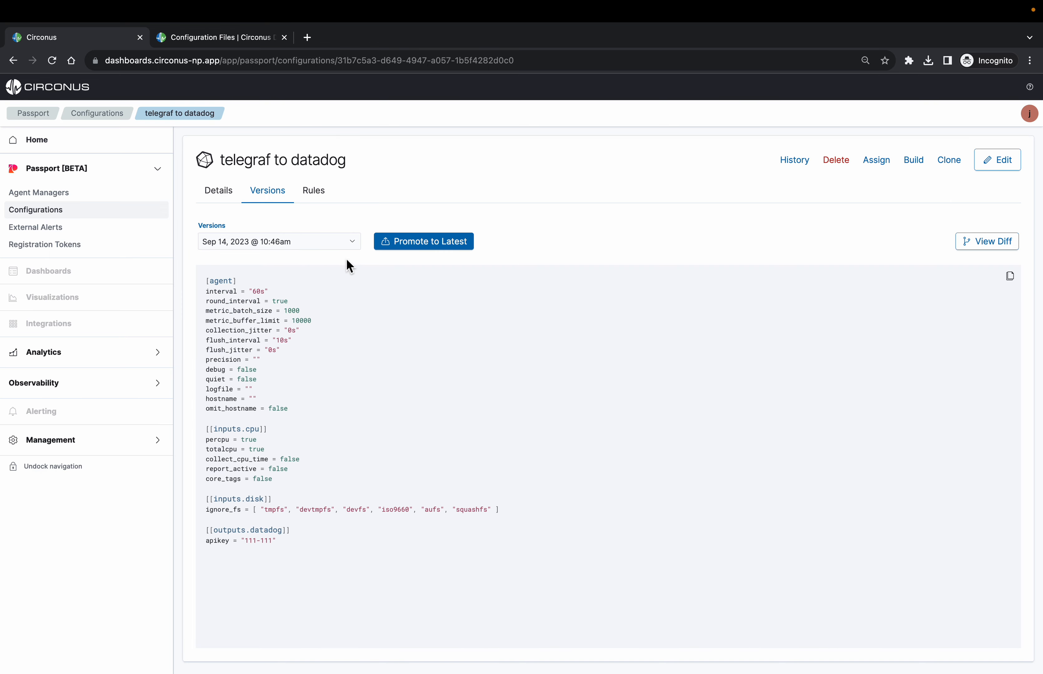
{"action": "left_click", "coordinate": [314, 244]}
{"action": "left_click", "coordinate": [326, 258]}
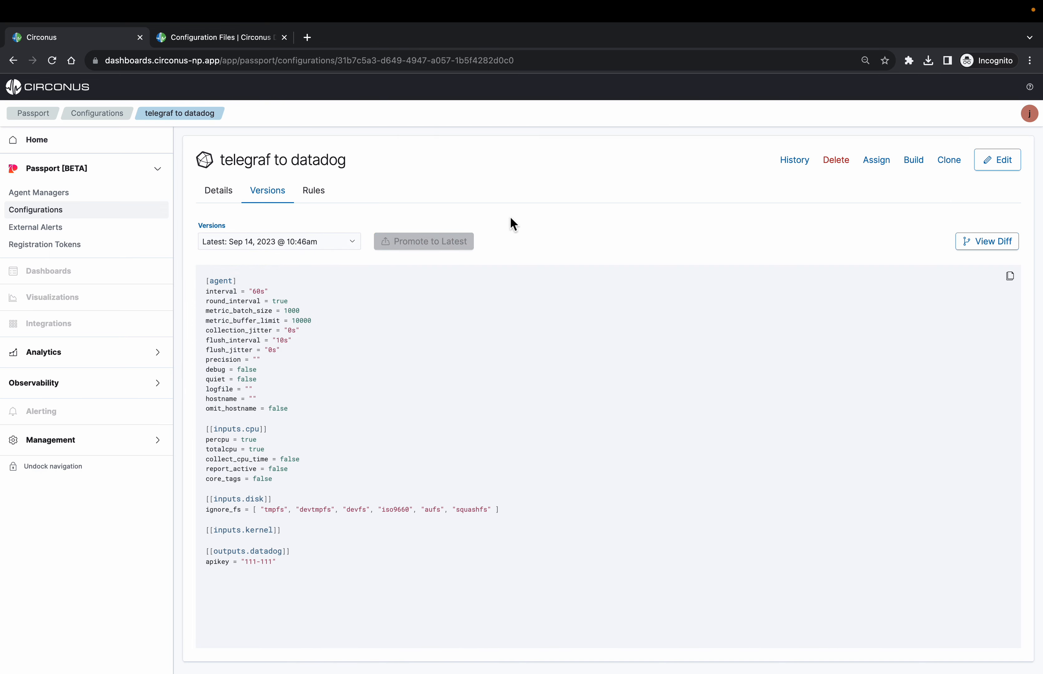
Promote the earlier, non-latest Sep 14, 2023 @ 10:46am version of the telegraf to datadog configuration to latest
{"action": "left_click", "coordinate": [320, 241]}
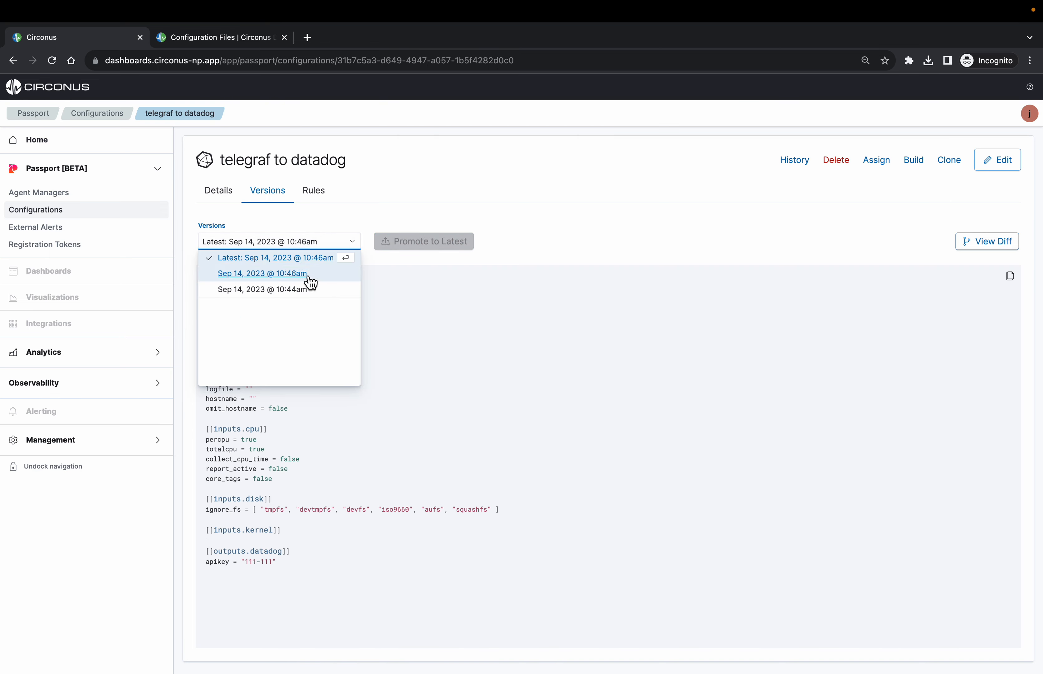
{"action": "left_click", "coordinate": [309, 276]}
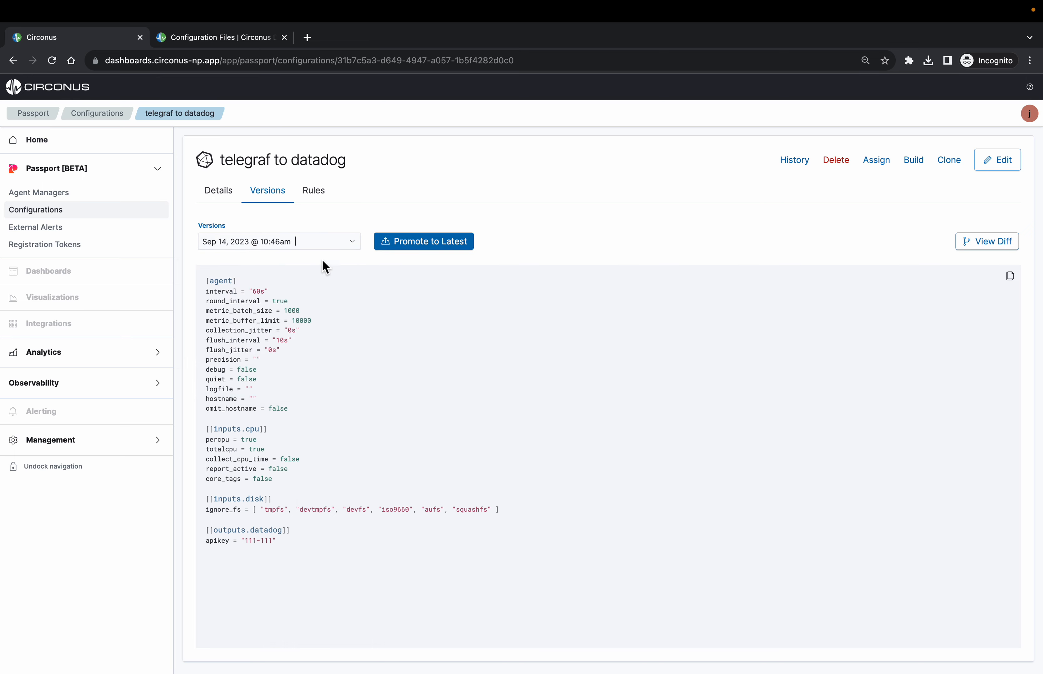
{"action": "left_click", "coordinate": [444, 245]}
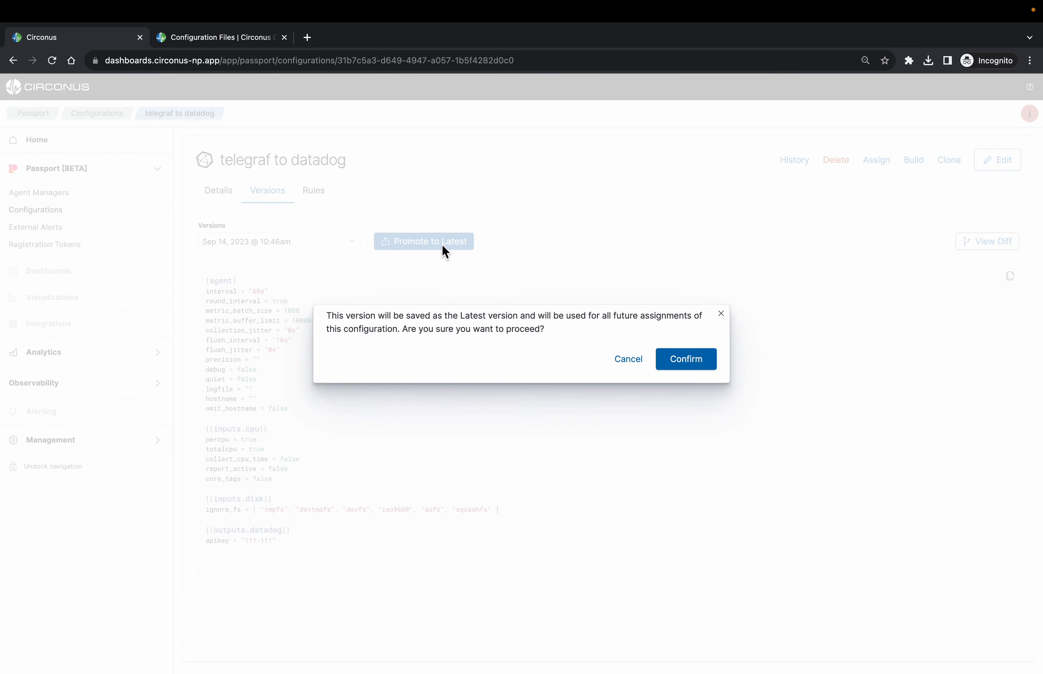
{"action": "left_click", "coordinate": [693, 373]}
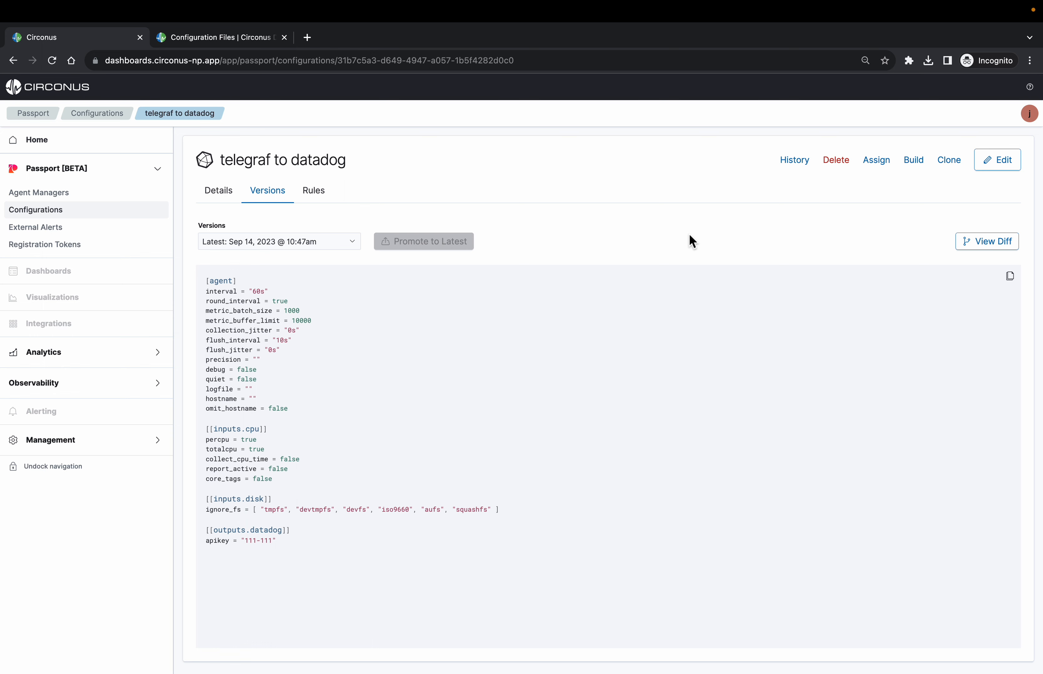
Compare the Sep 14, 2023 @ 10:46am base version with the latest version and examine the differing lines in the diff
{"action": "left_click", "coordinate": [1002, 248]}
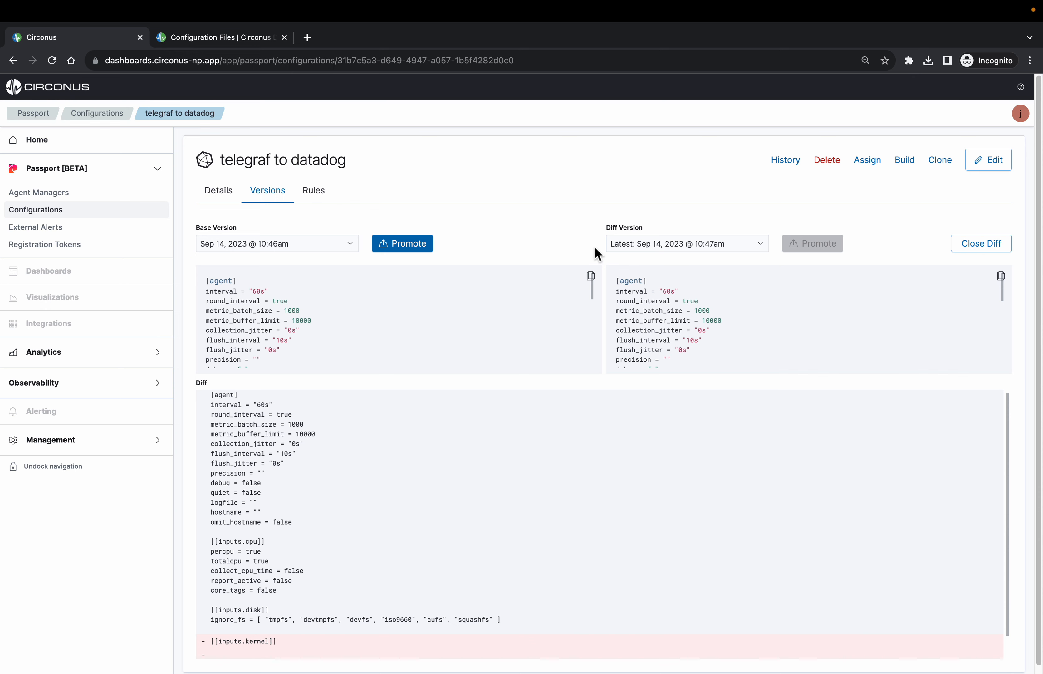
{"action": "scroll", "coordinate": [420, 544], "scroll_direction": "down", "scroll_amount": 1}
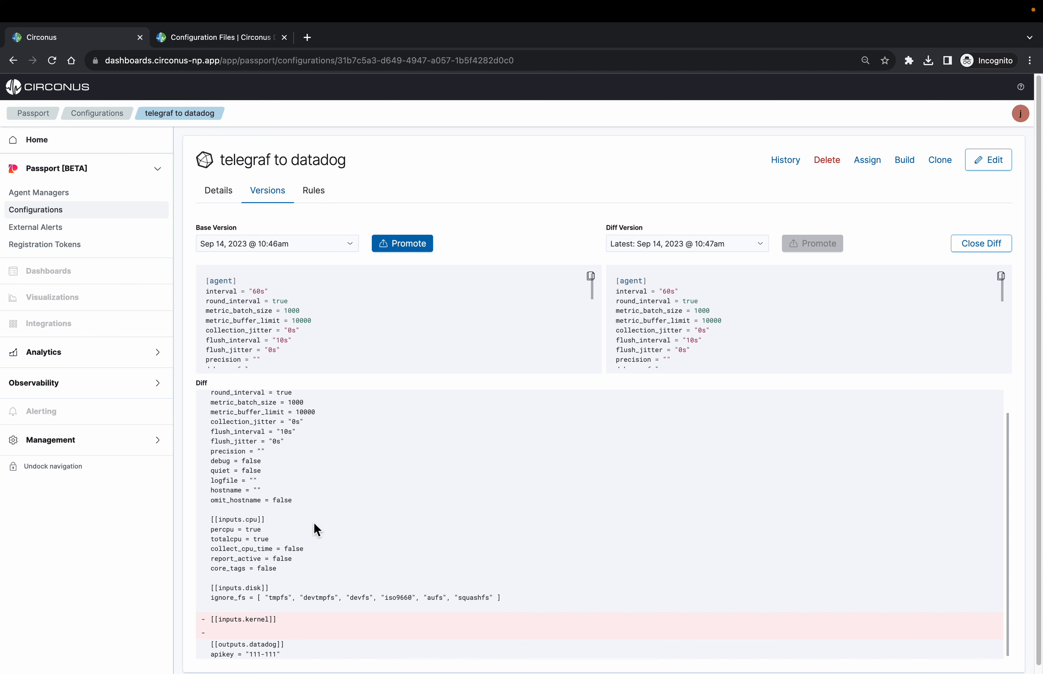
{"action": "left_click_drag", "start_coordinate": [223, 634], "coordinate": [199, 611]}
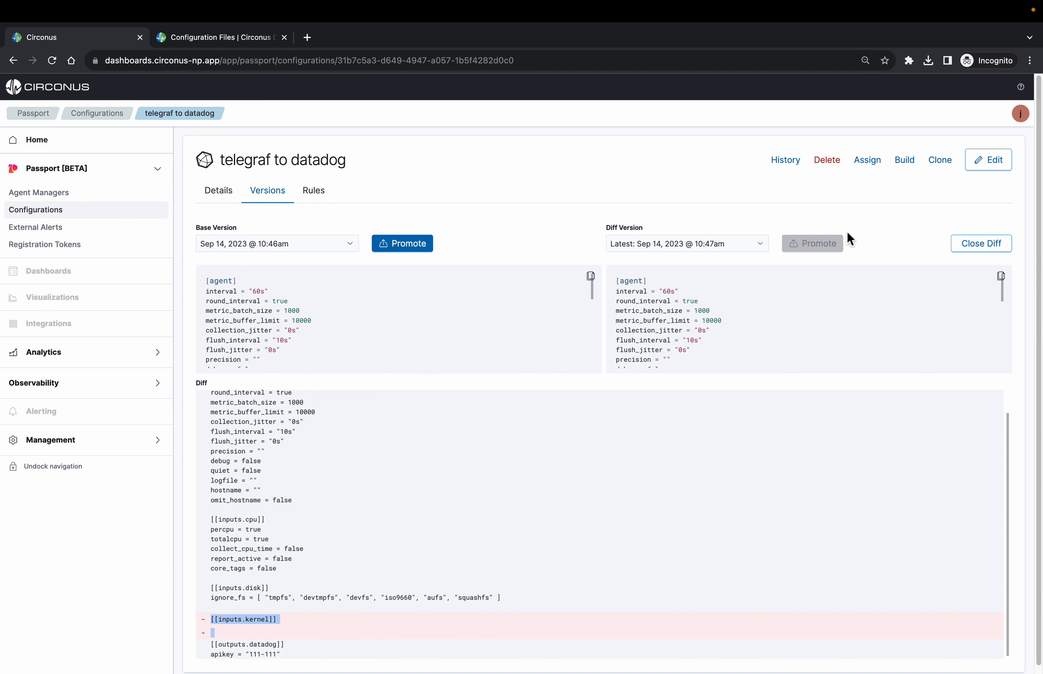
{"action": "left_click", "coordinate": [655, 184]}
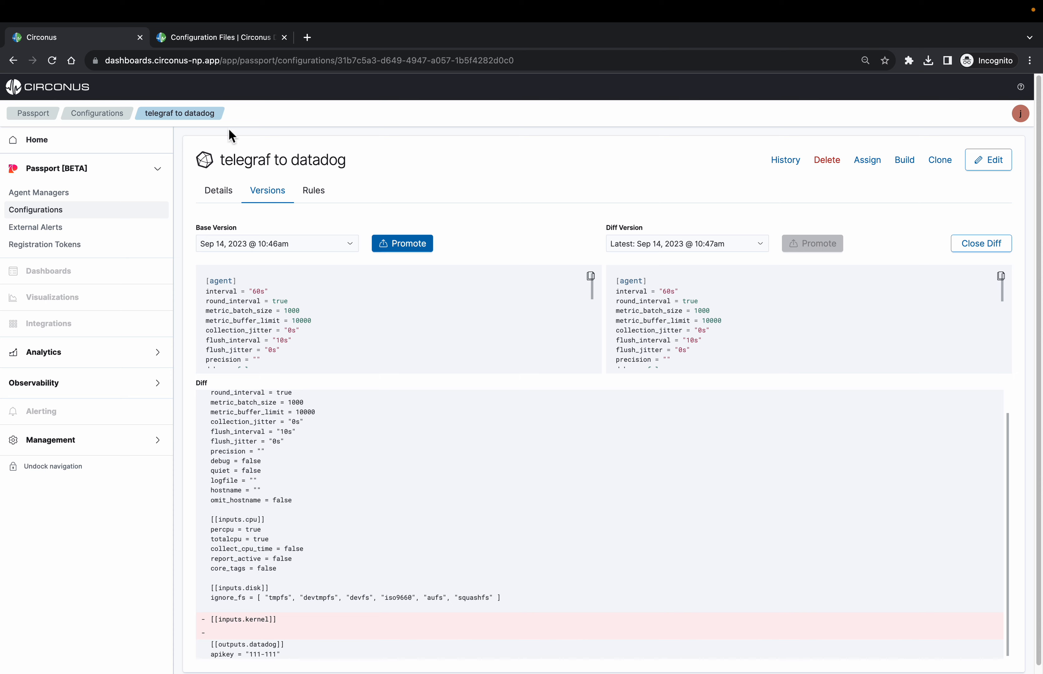
Consult the Using the flow builder section of the Circonus Docs and return to the configuration's version diff
{"action": "left_click", "coordinate": [205, 45]}
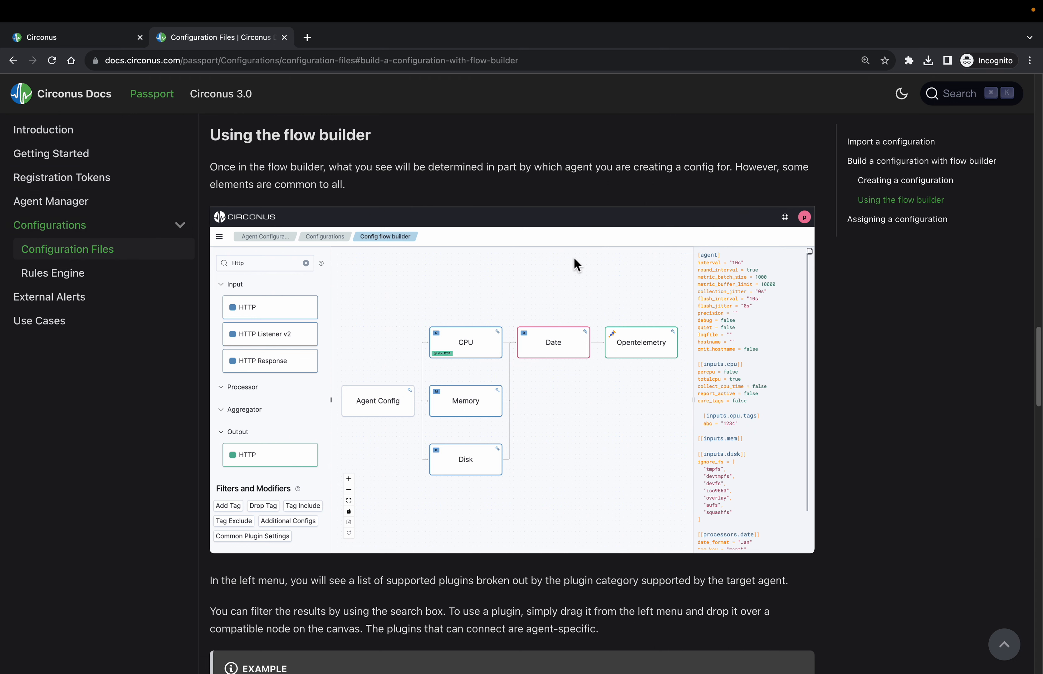
{"action": "scroll", "coordinate": [574, 259], "scroll_direction": "down", "scroll_amount": 1}
{"action": "scroll", "coordinate": [575, 263], "scroll_direction": "down", "scroll_amount": 1}
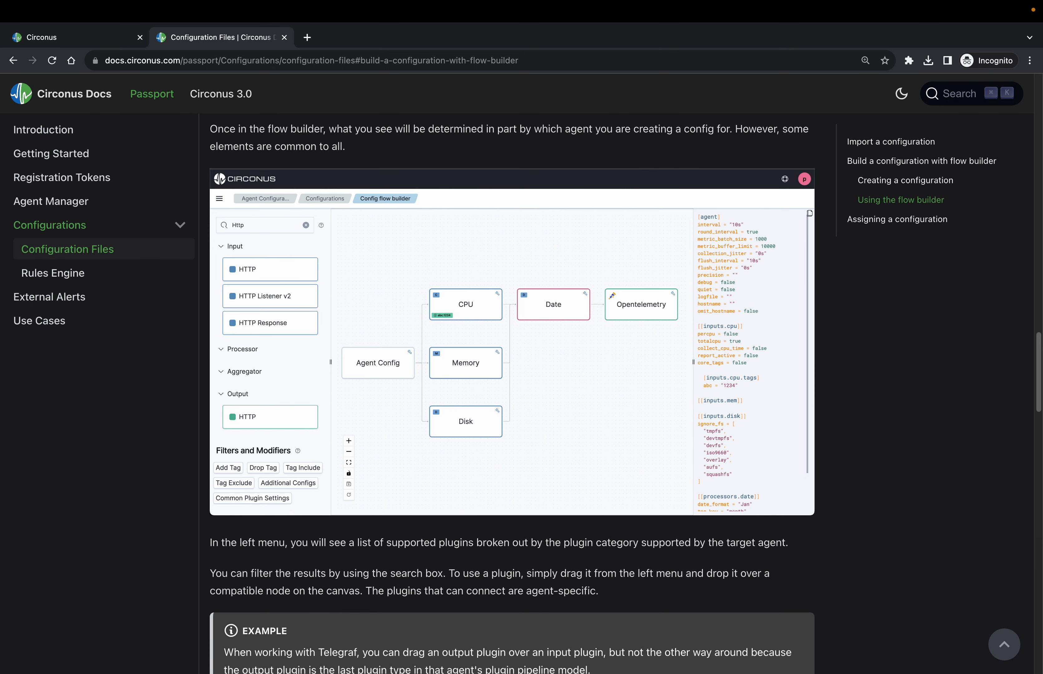
{"action": "left_click", "coordinate": [58, 43]}
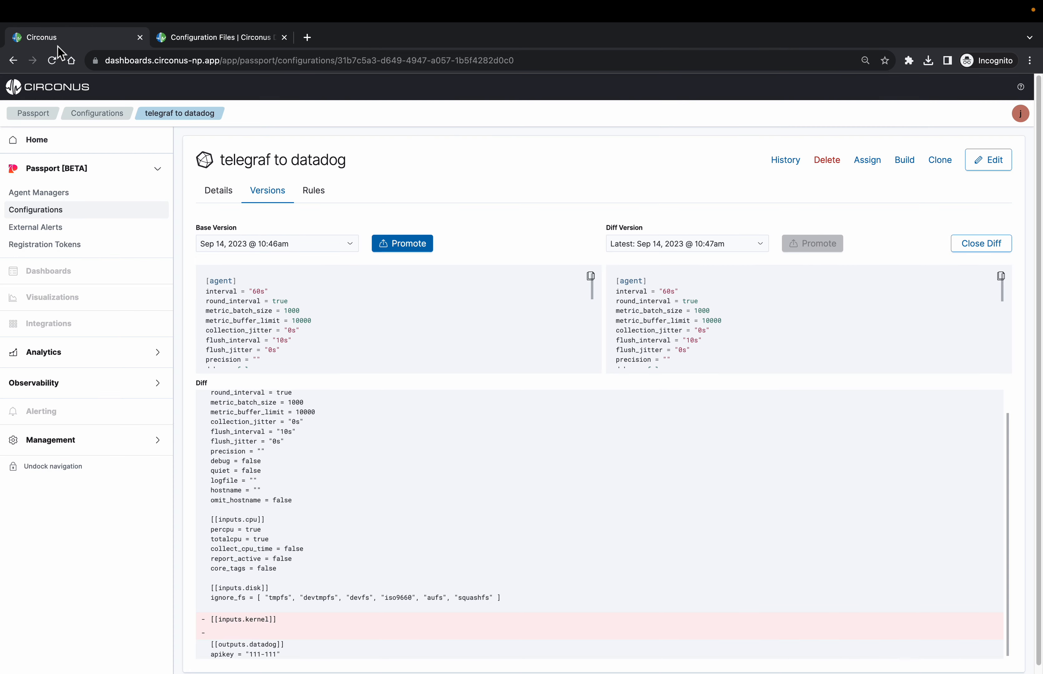